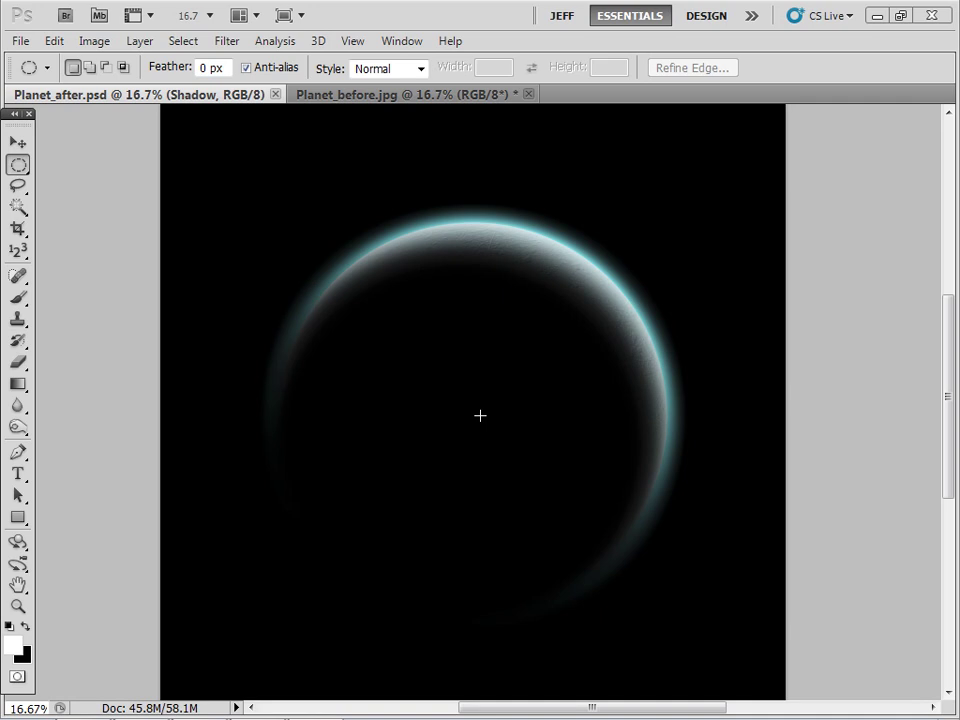
- Switch to the Planet_before.jpg document and clear its existing selection
click(330, 95)
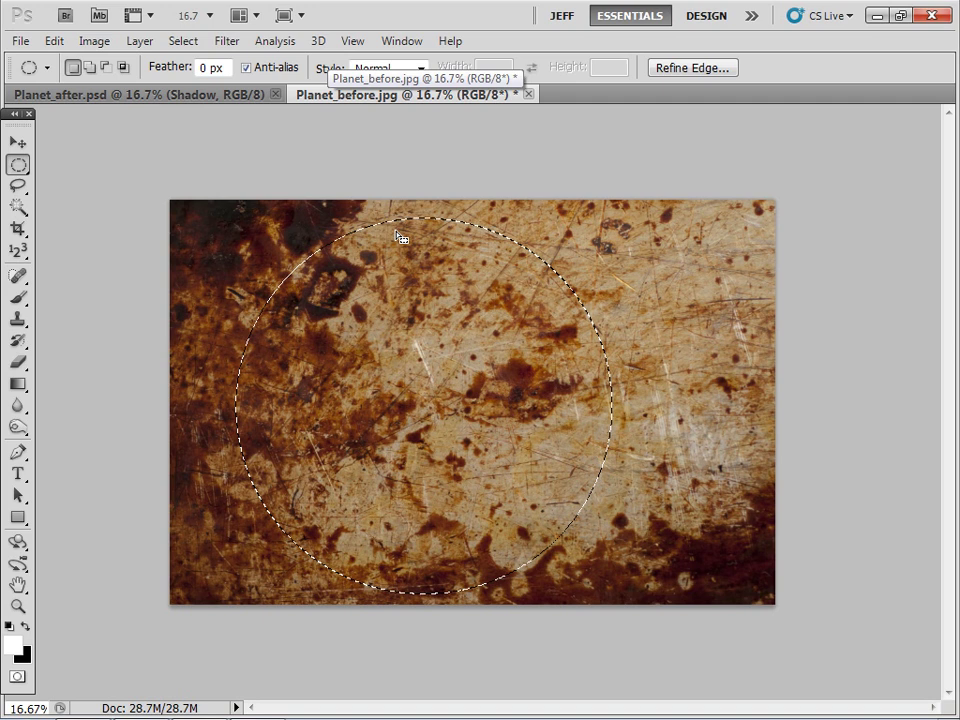
key(ctrl+d)
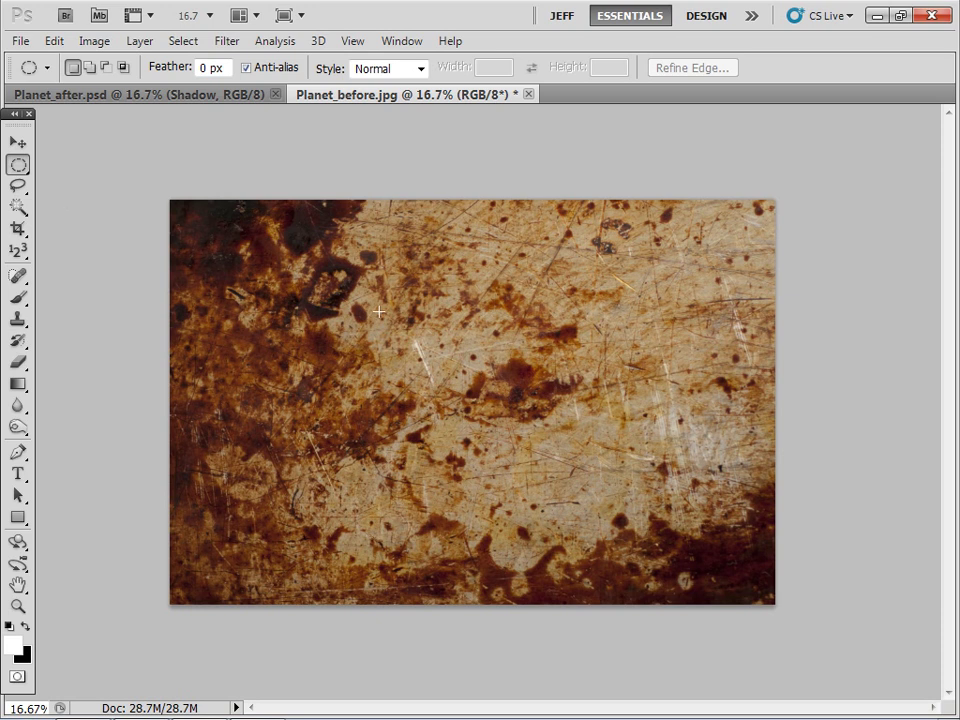
- Draw a circular elliptical-marquee selection on the texture and shift it left and up
right_click(18, 165)
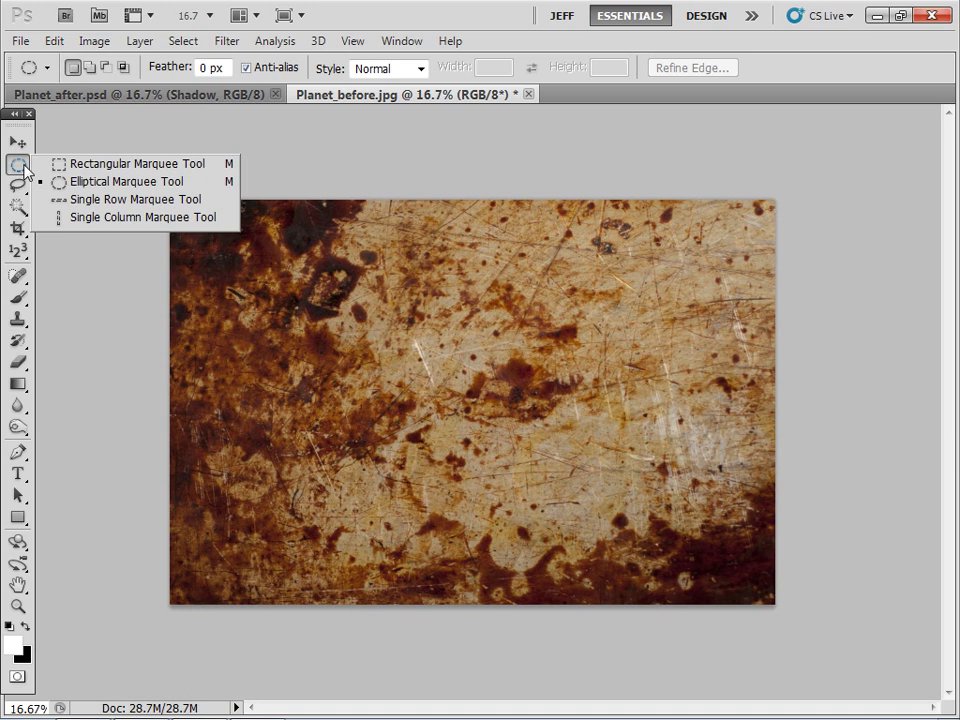
click(146, 184)
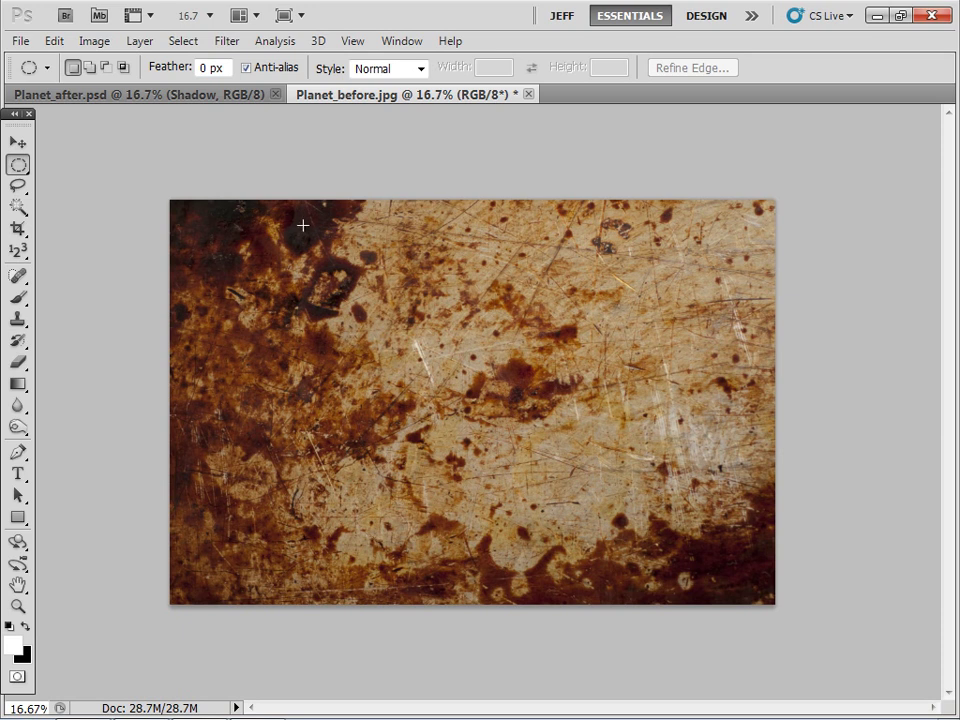
drag(632, 573, 608, 538)
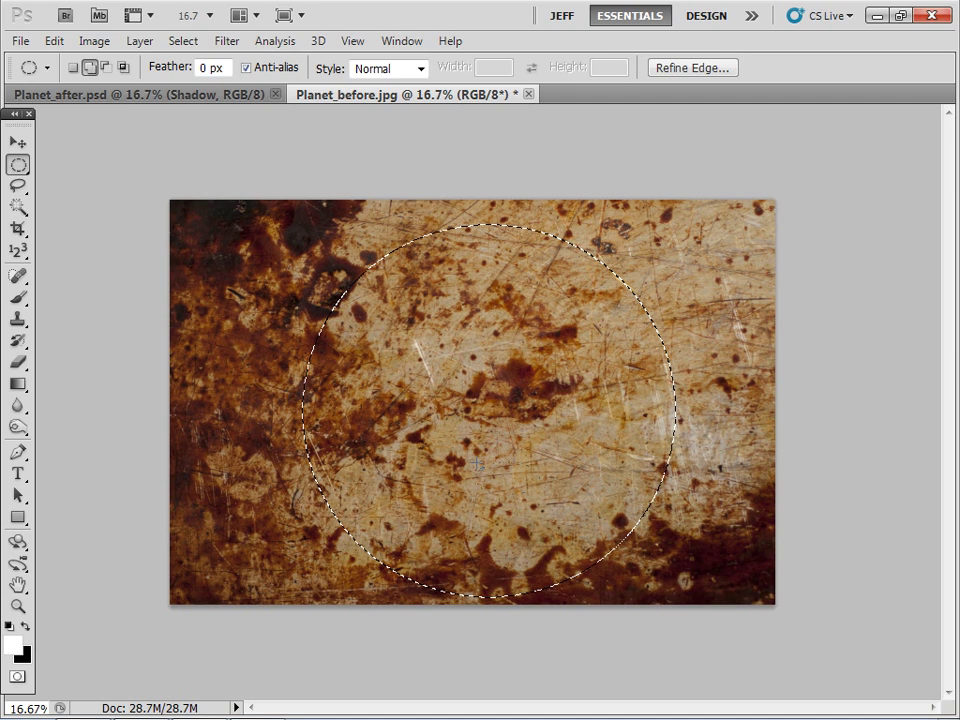
drag(518, 417, 445, 408)
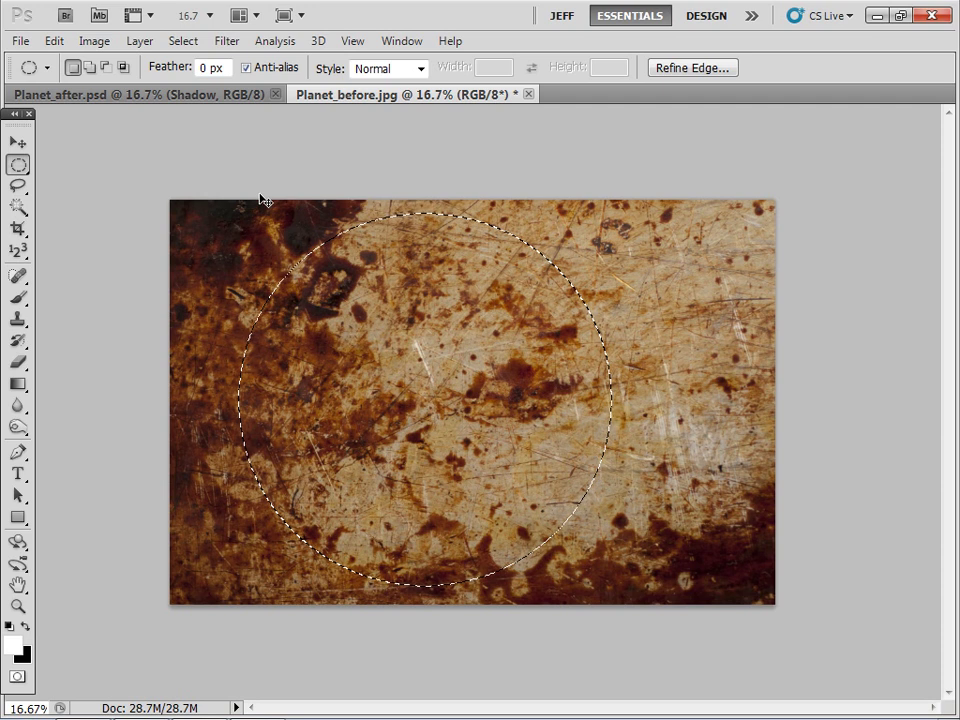
- Create a new 4000 × 4000 px, 300 ppi document filled with the black background colour
click(24, 40)
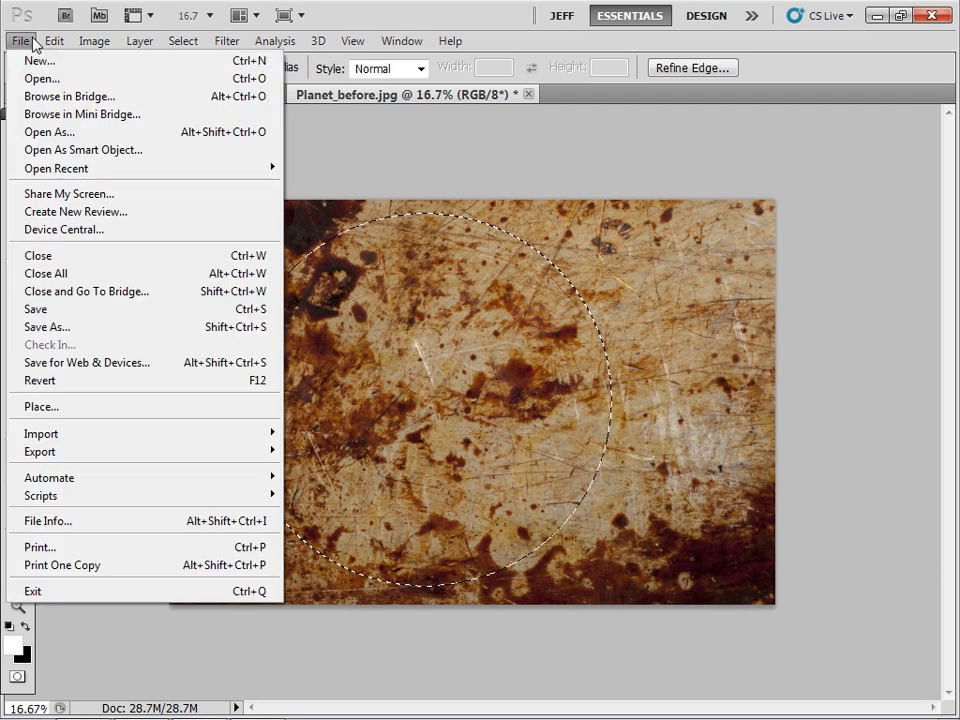
click(37, 64)
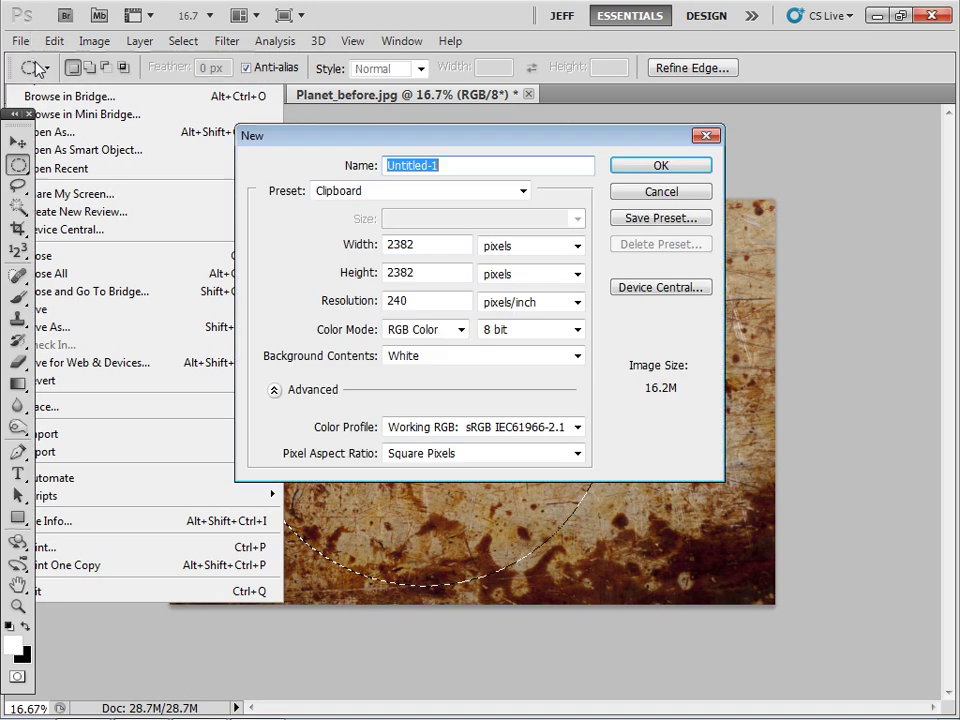
click(418, 247)
double_click(418, 247)
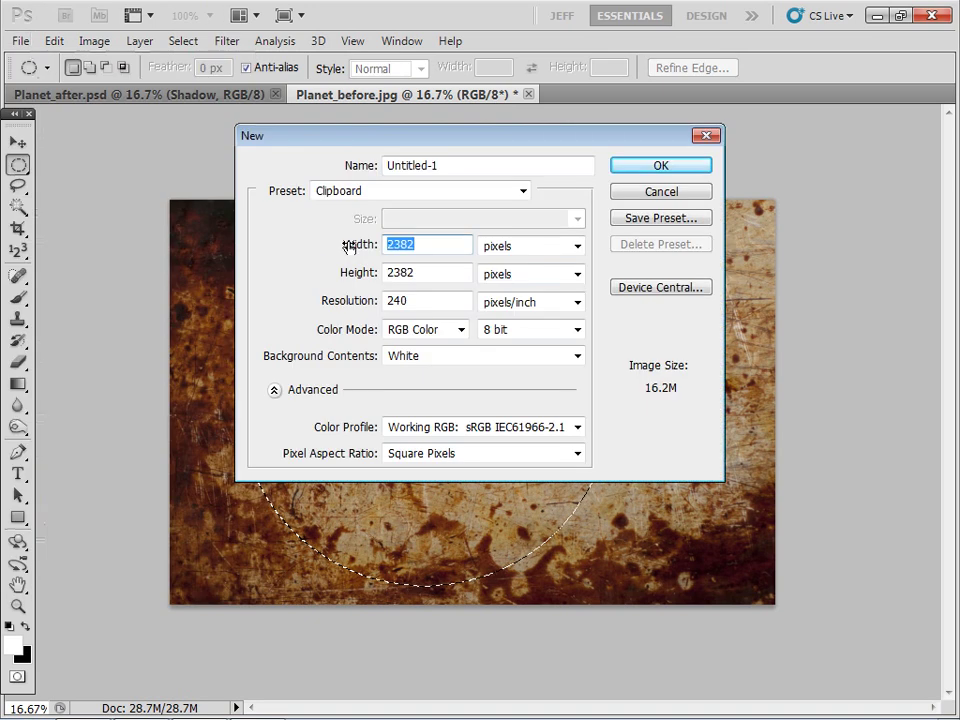
text(4000)
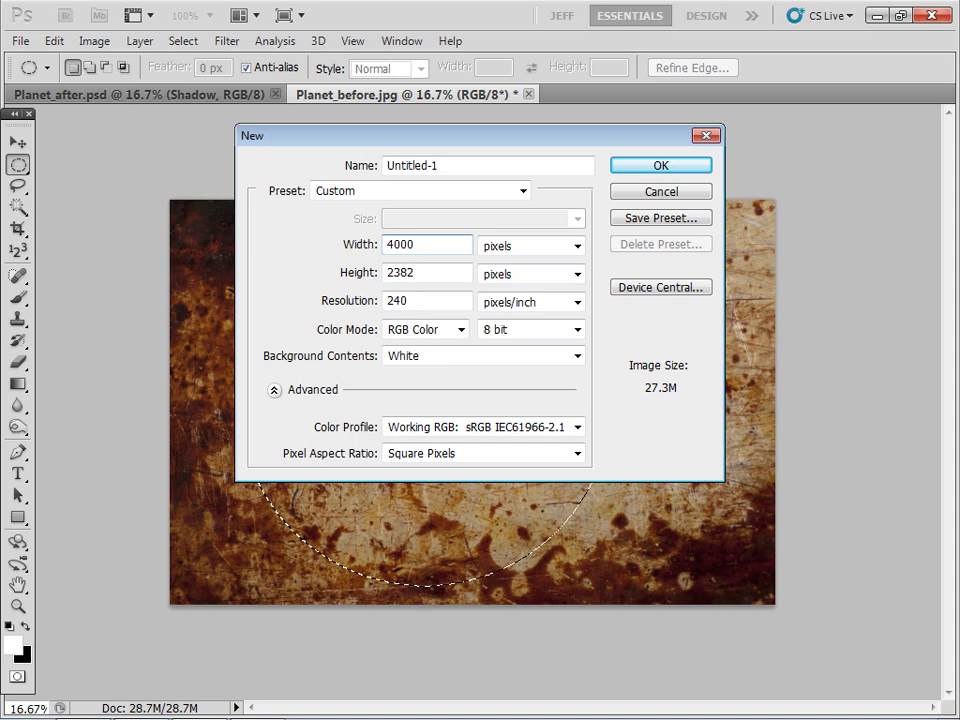
drag(420, 274, 345, 273)
text(4000)
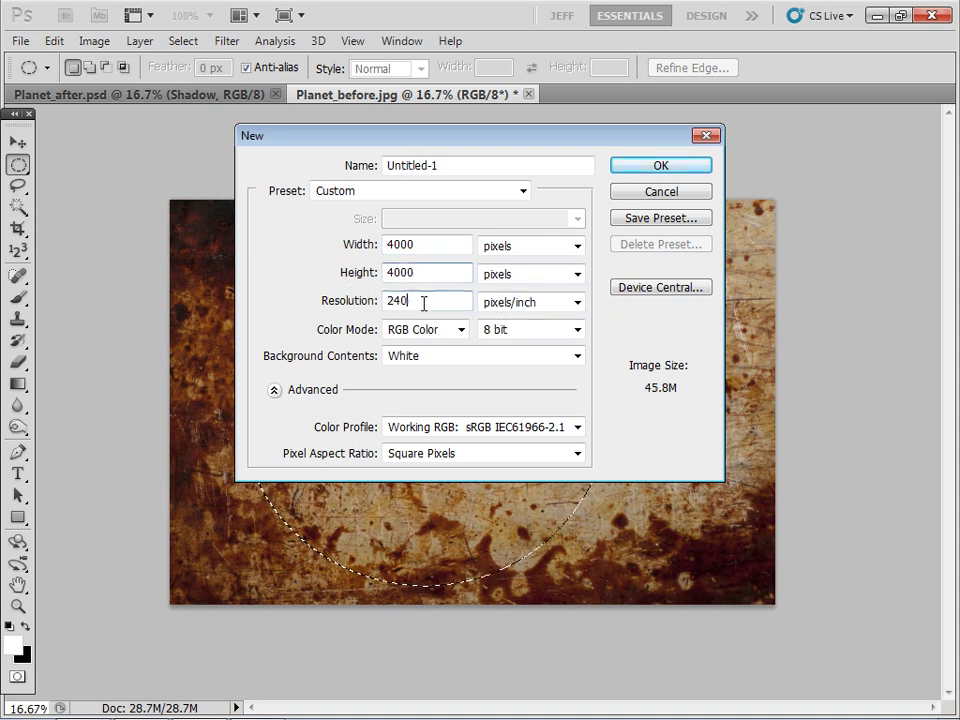
drag(424, 302, 394, 300)
text(300)
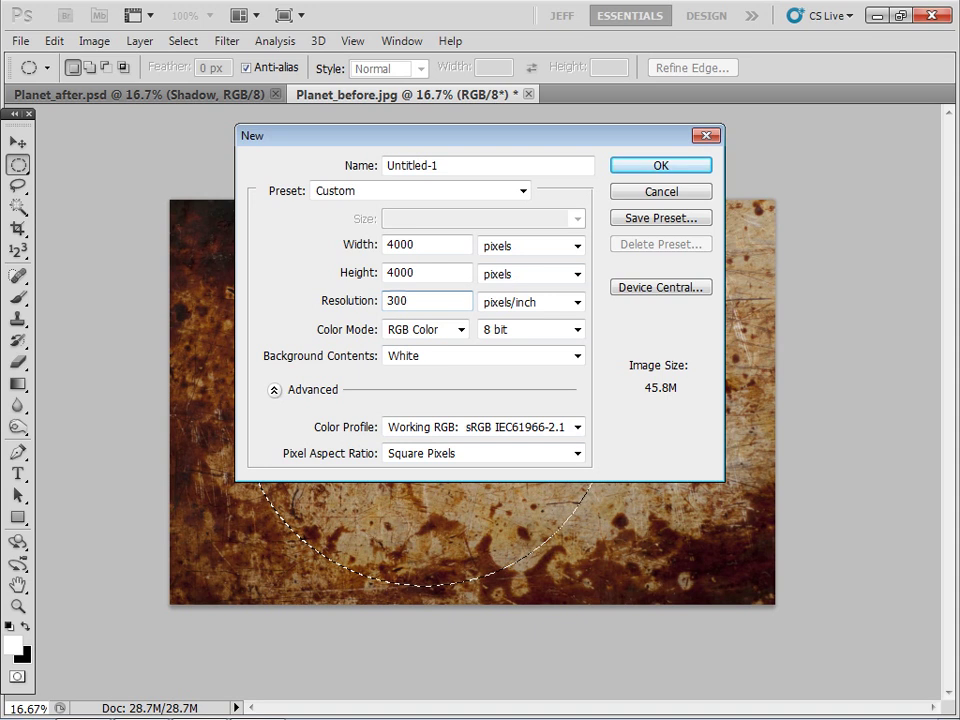
click(480, 357)
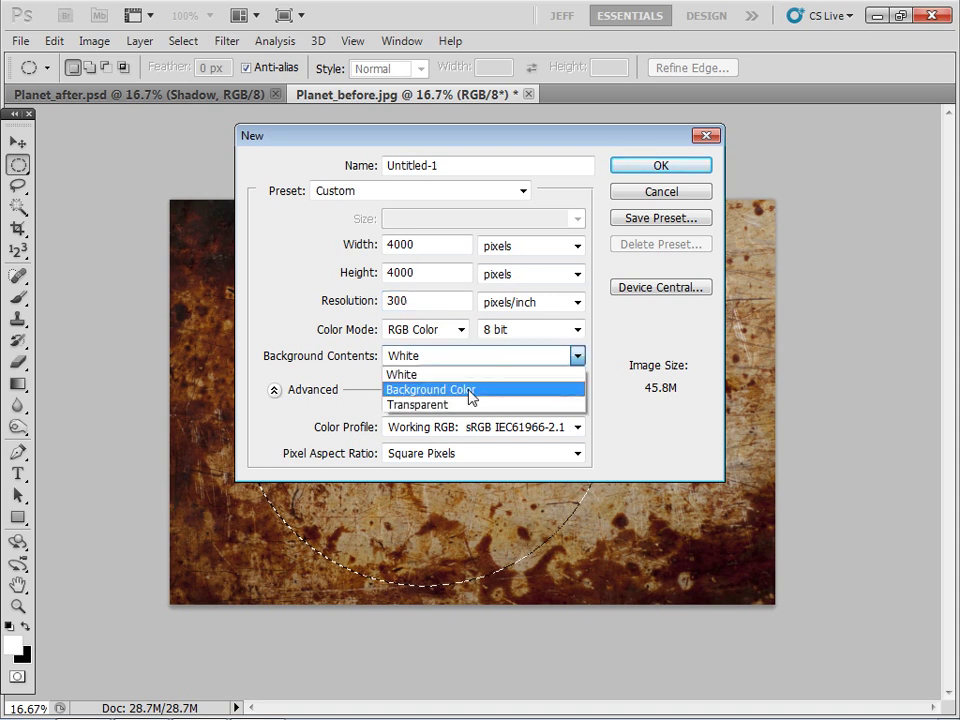
click(472, 398)
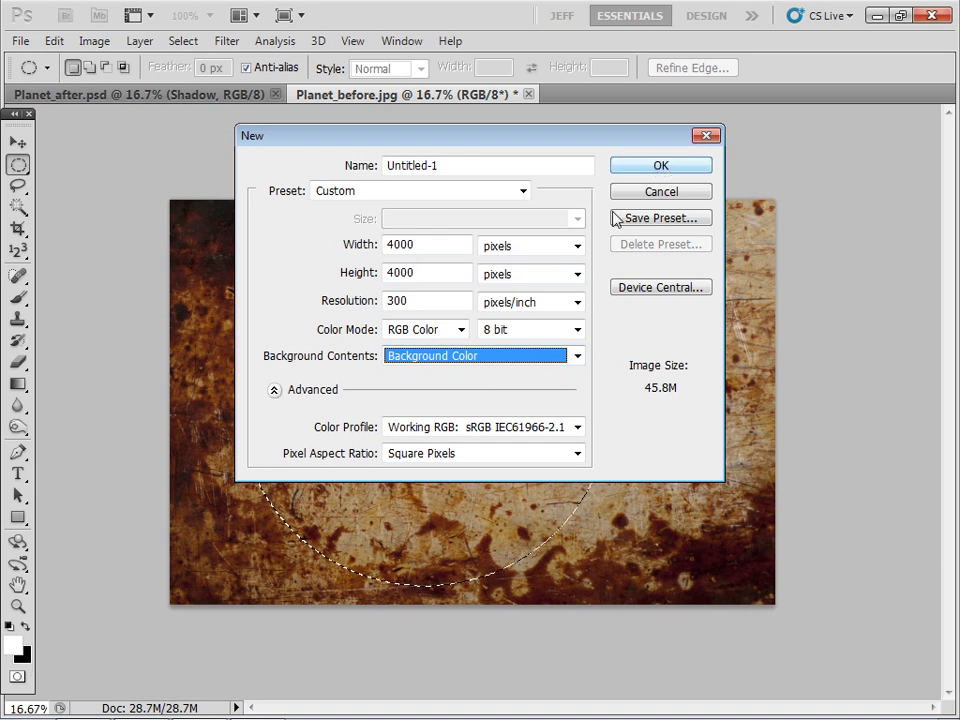
click(660, 166)
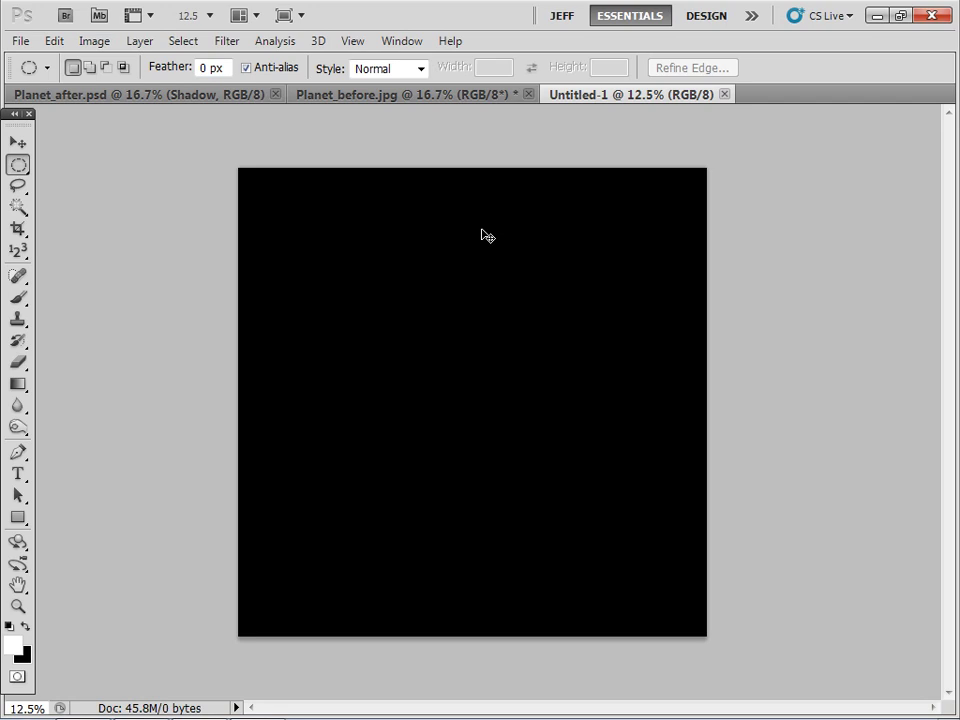
- Paste the circular texture into the new document and reset default black/white colours
key(ctrl+v)
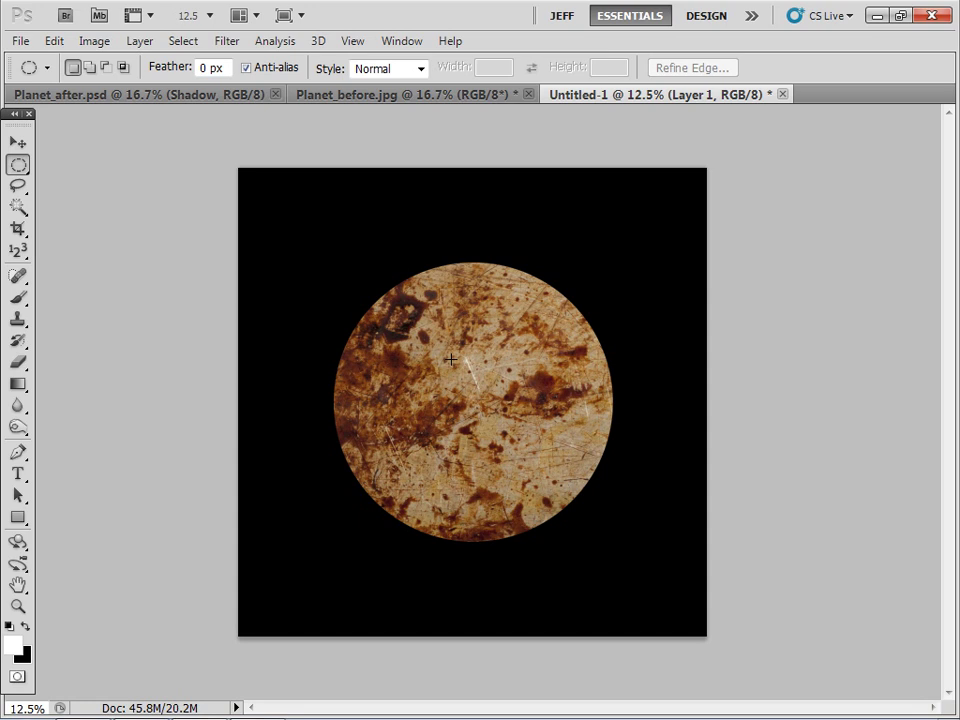
key(w)
key(d)
- Show the Layers panel and switch to a fuller screen mode to bring the canvas into view
click(401, 41)
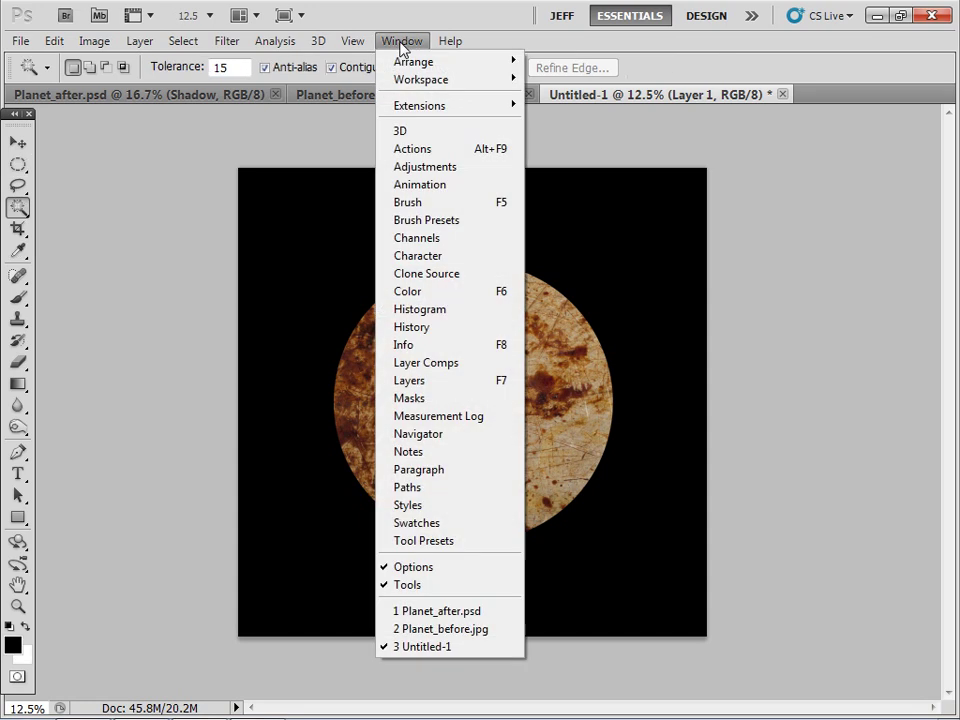
click(428, 383)
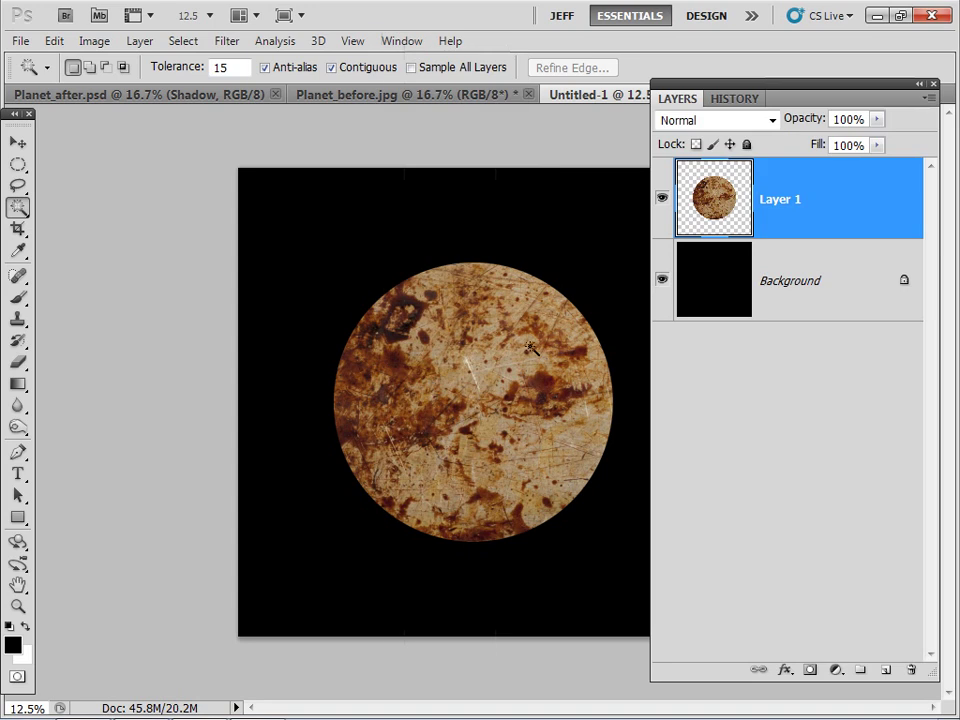
key(f)
key(f)
key(f)
key(f)
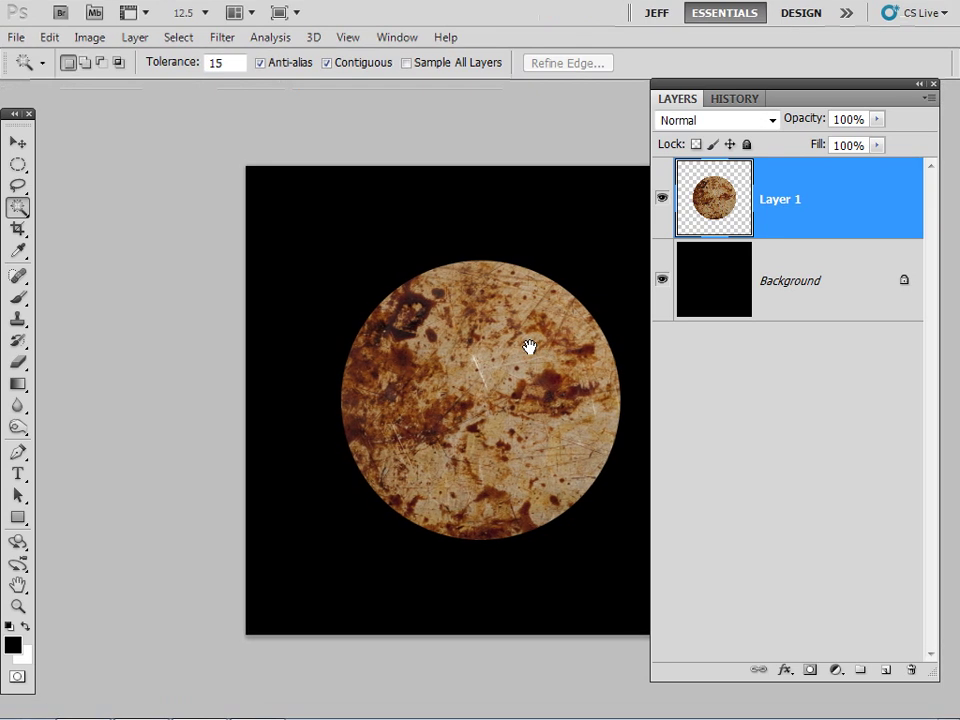
drag(529, 345, 395, 316)
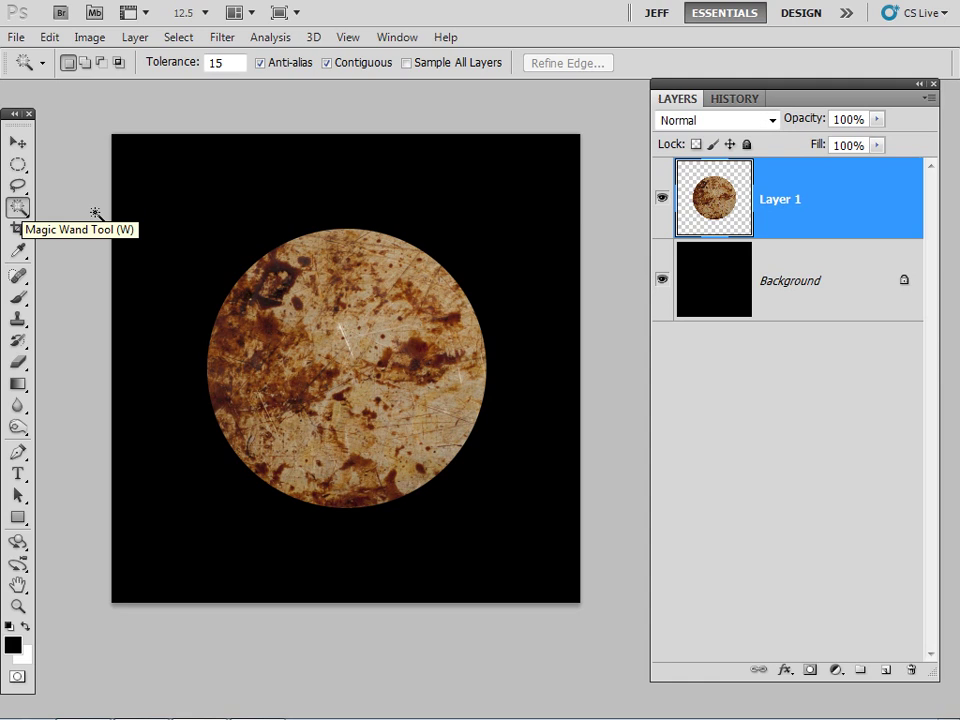
- Select the area around the planet and invert it to select just the disc
click(200, 213)
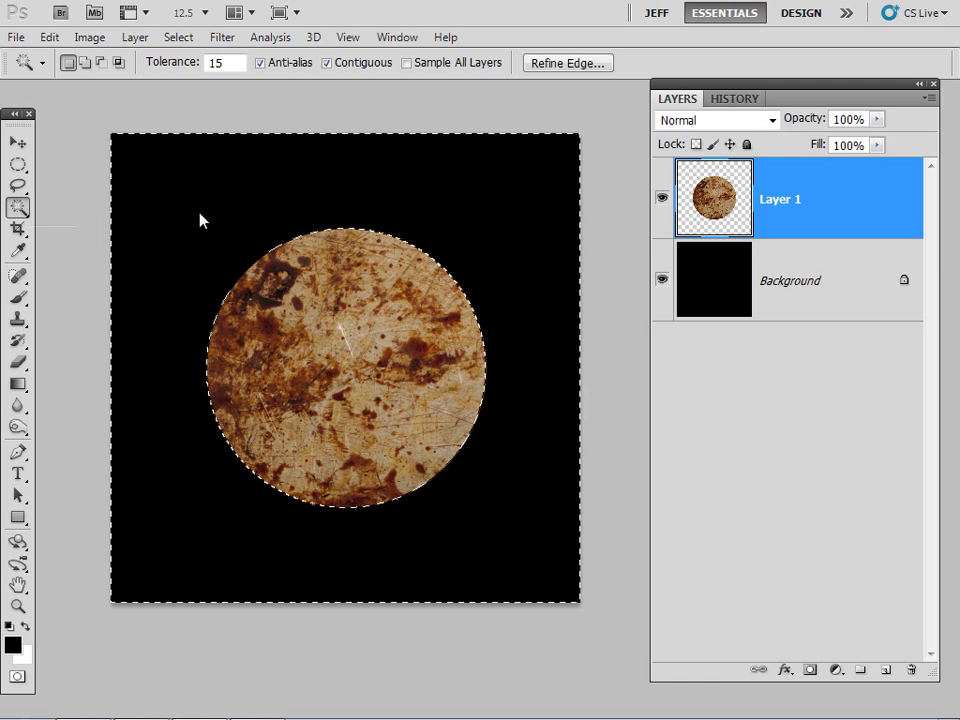
click(180, 38)
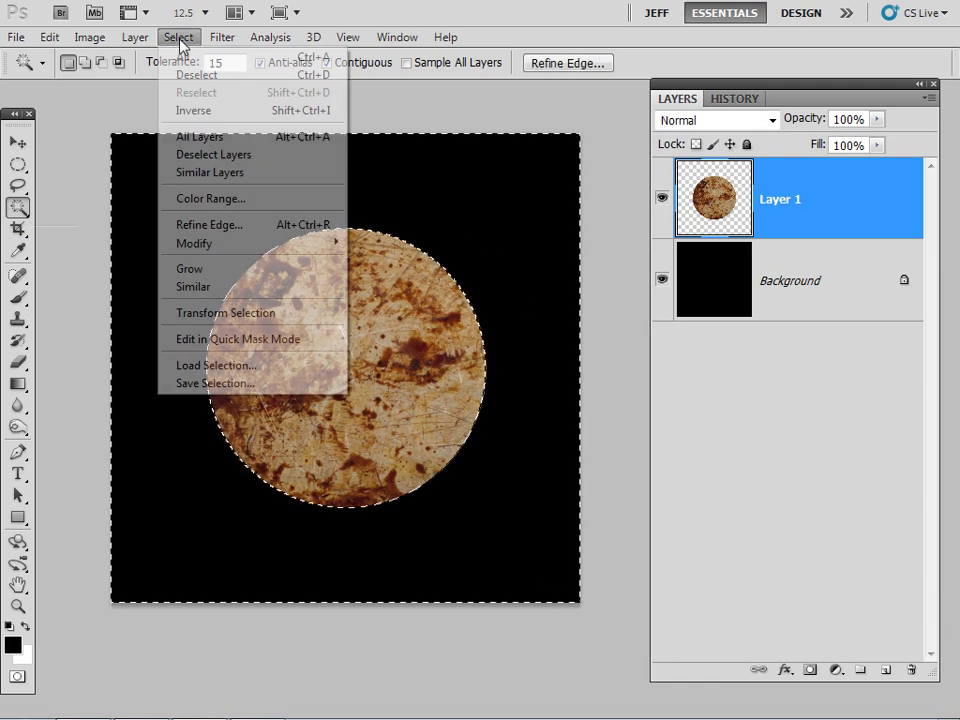
click(195, 111)
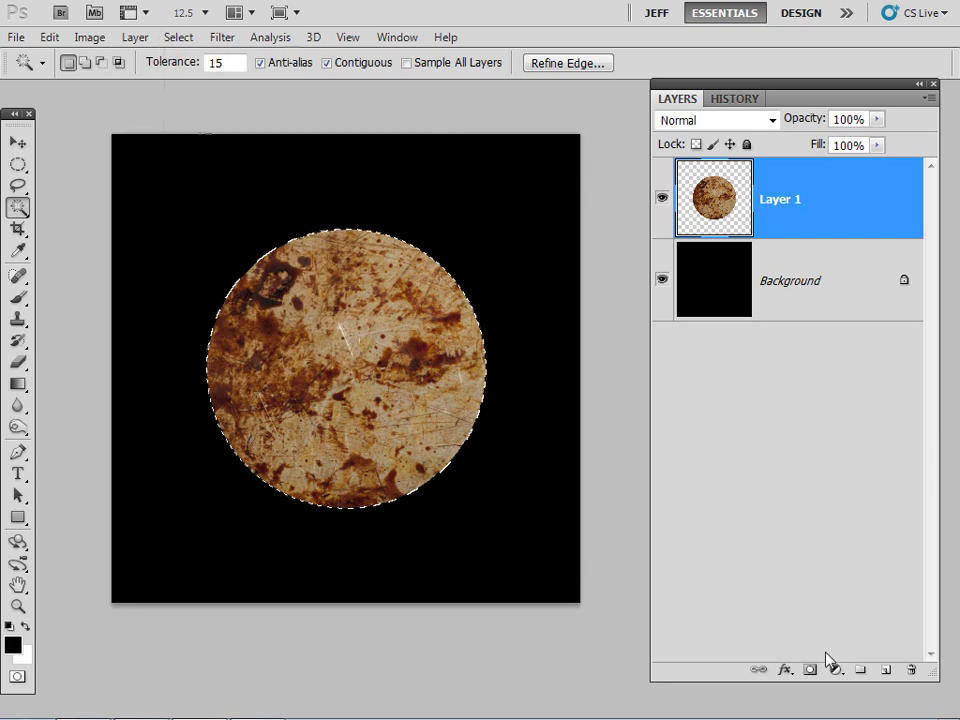
- Add a new empty layer above Layer 1 and name it Atmosphere
click(885, 669)
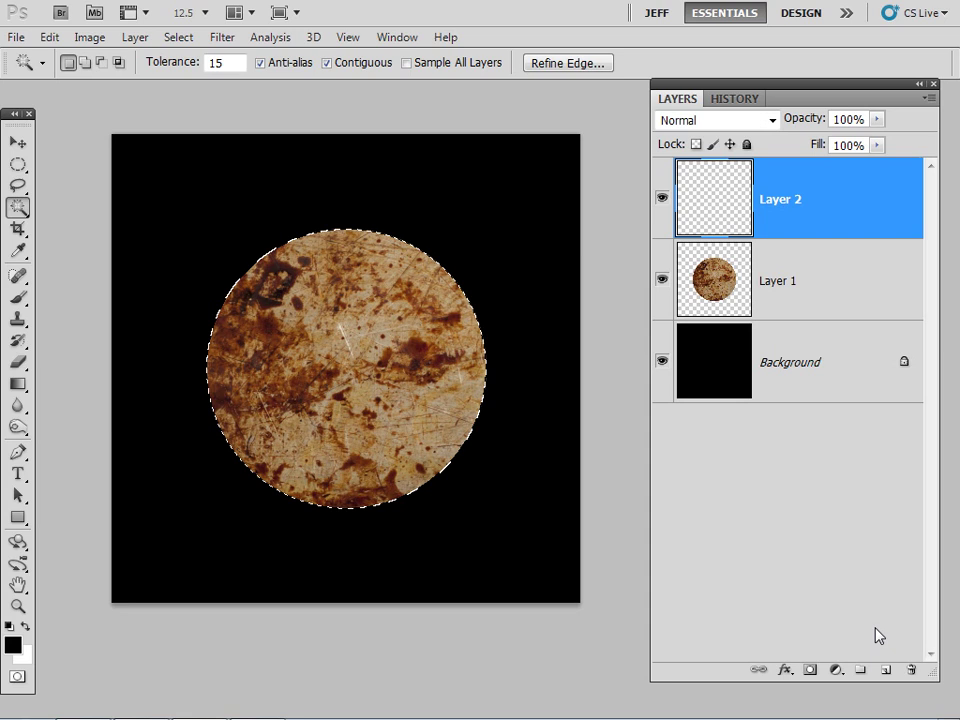
double_click(781, 203)
text(aT)
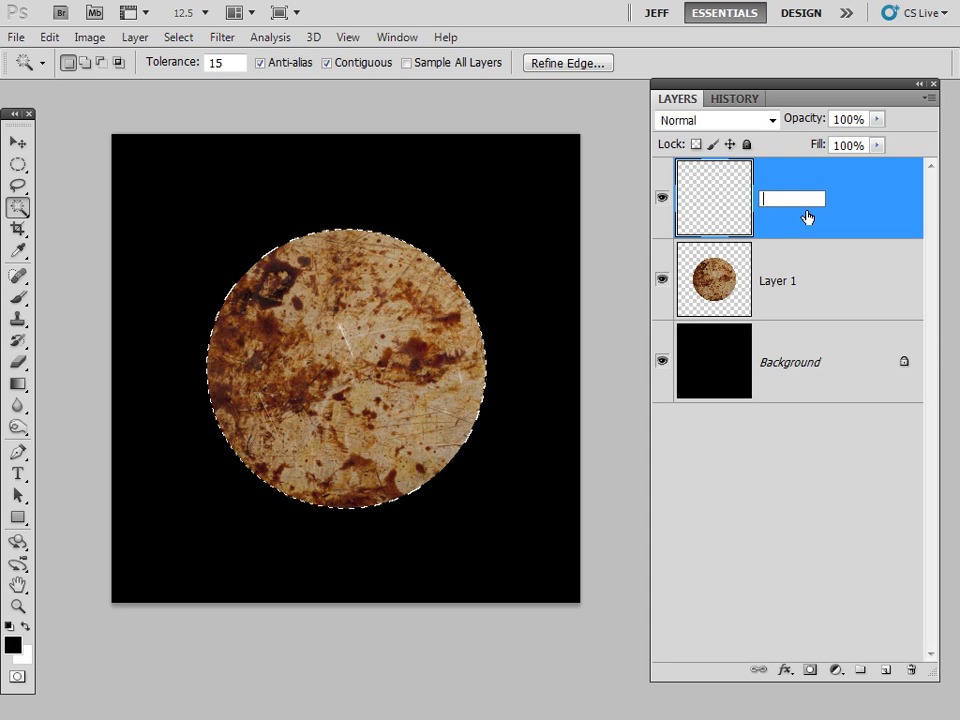
text(Atmosphere)
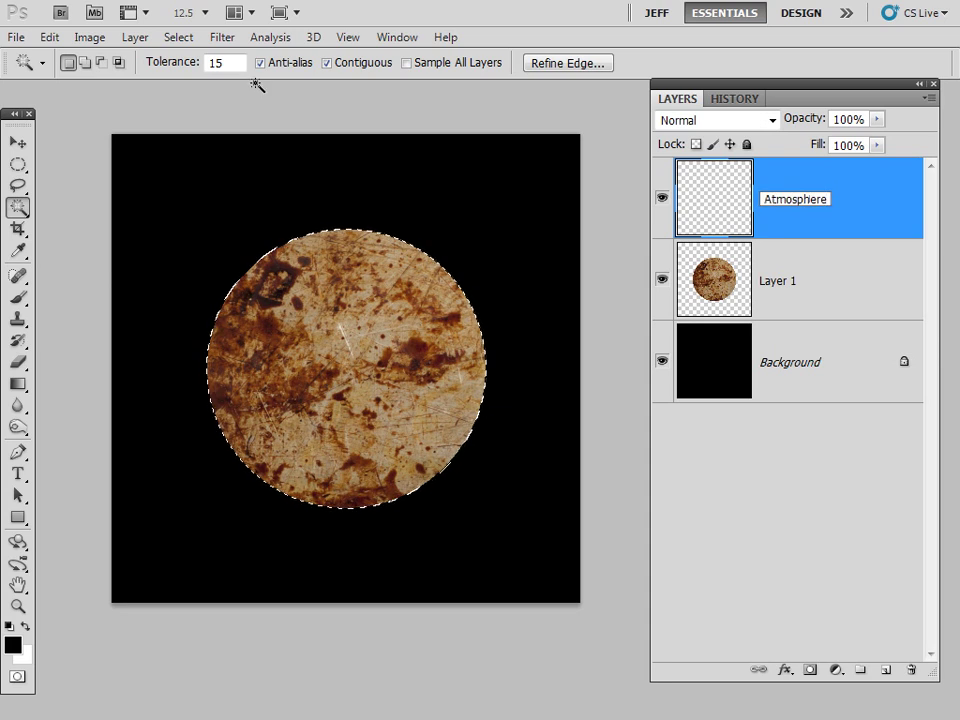
- Fill the planet-disc selection on the Atmosphere layer with light blue #95e4fb
key(Return)
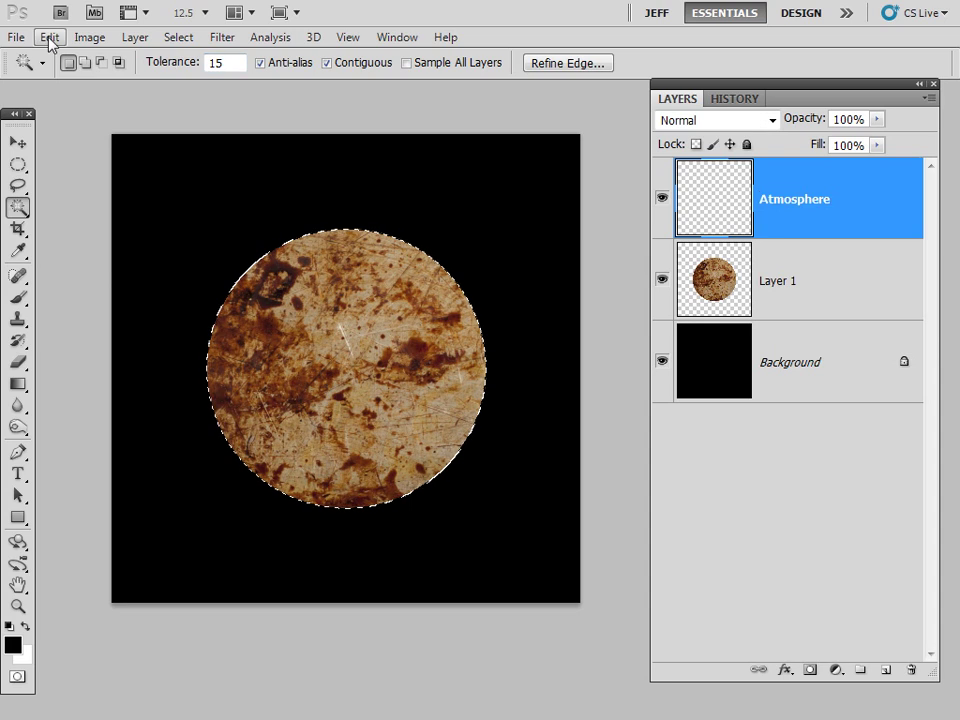
click(49, 37)
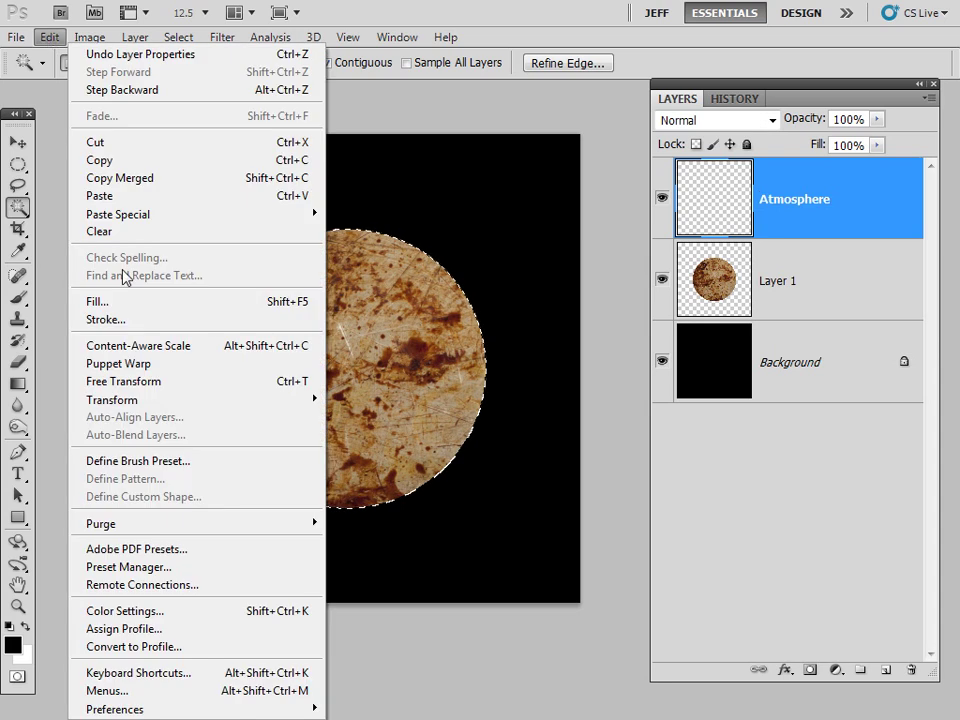
click(124, 302)
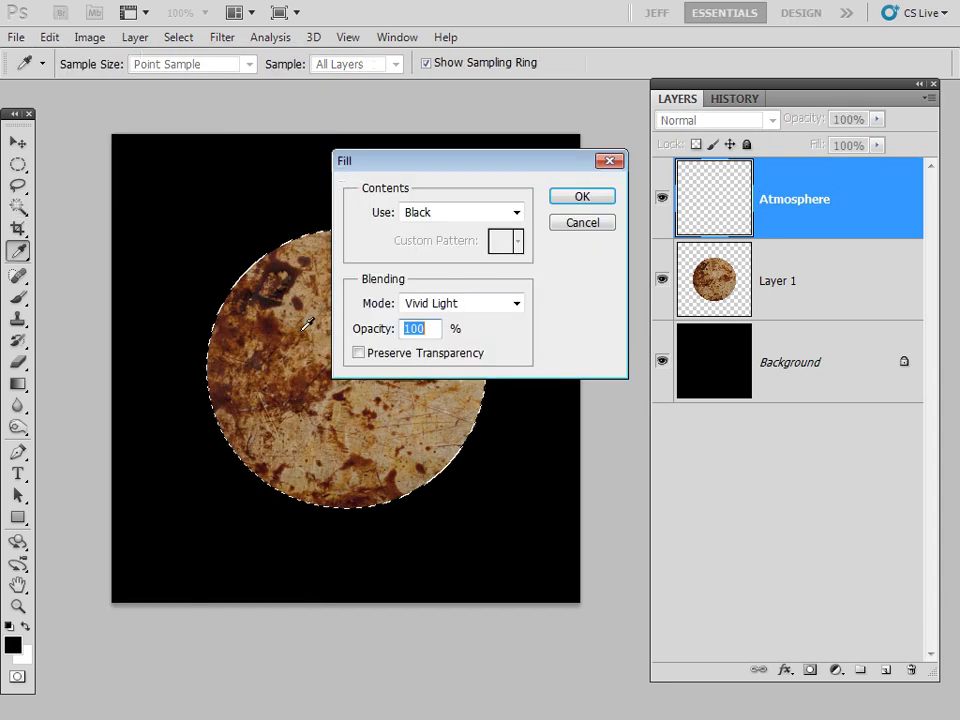
click(516, 212)
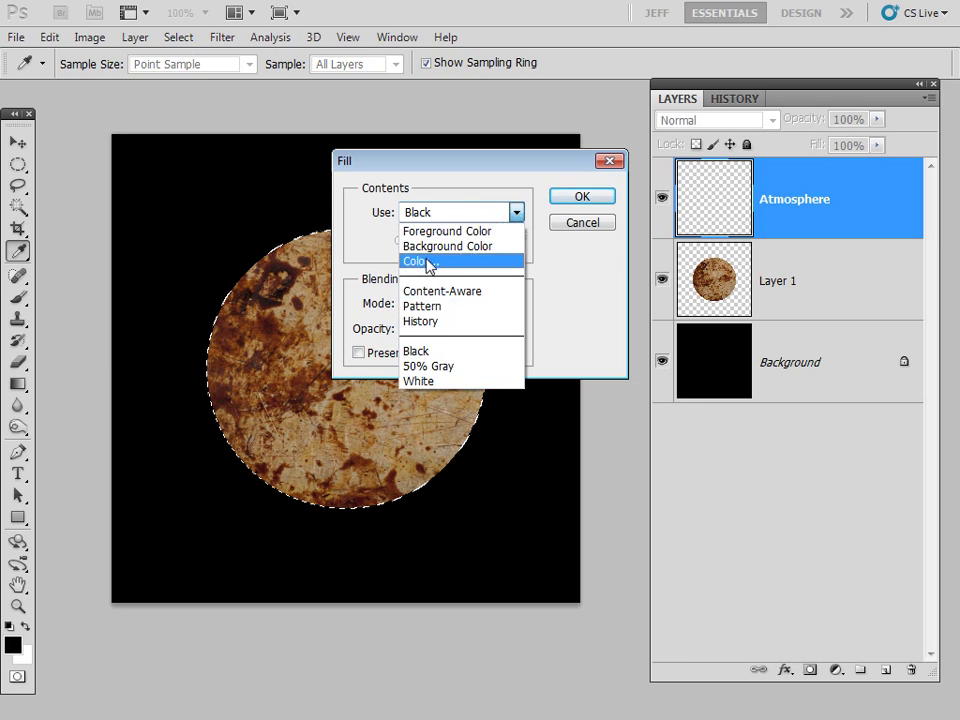
click(427, 262)
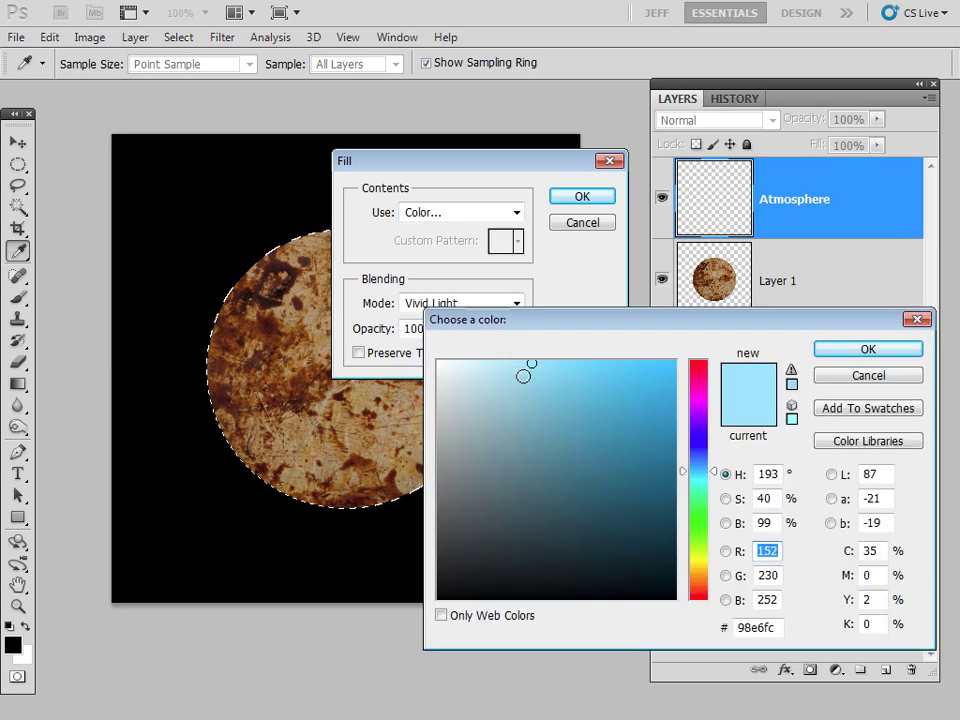
click(521, 369)
click(534, 364)
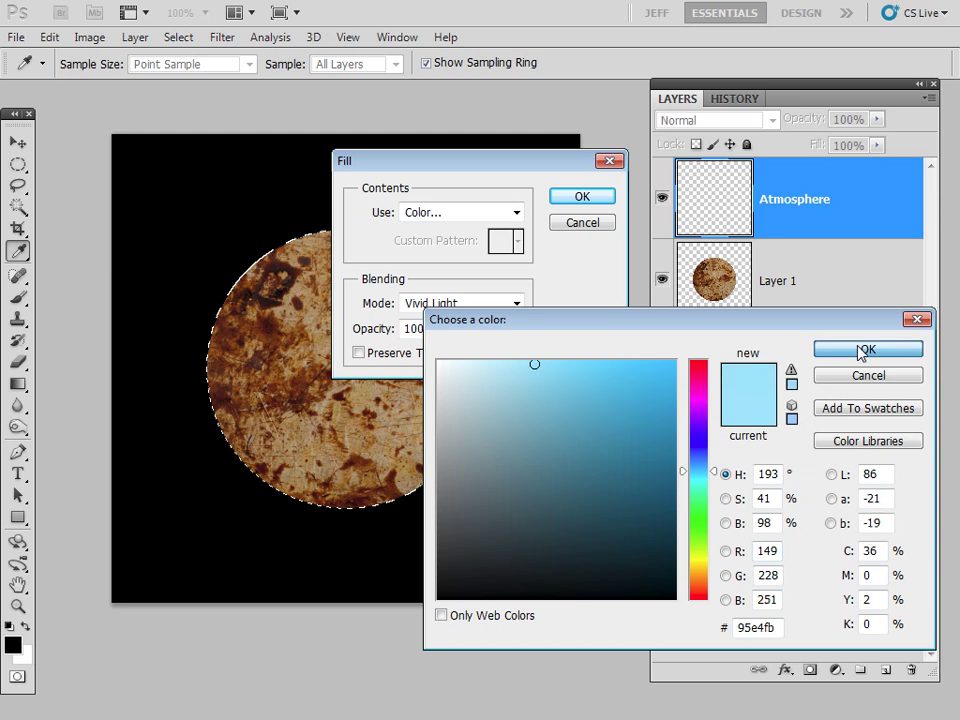
click(862, 350)
click(581, 206)
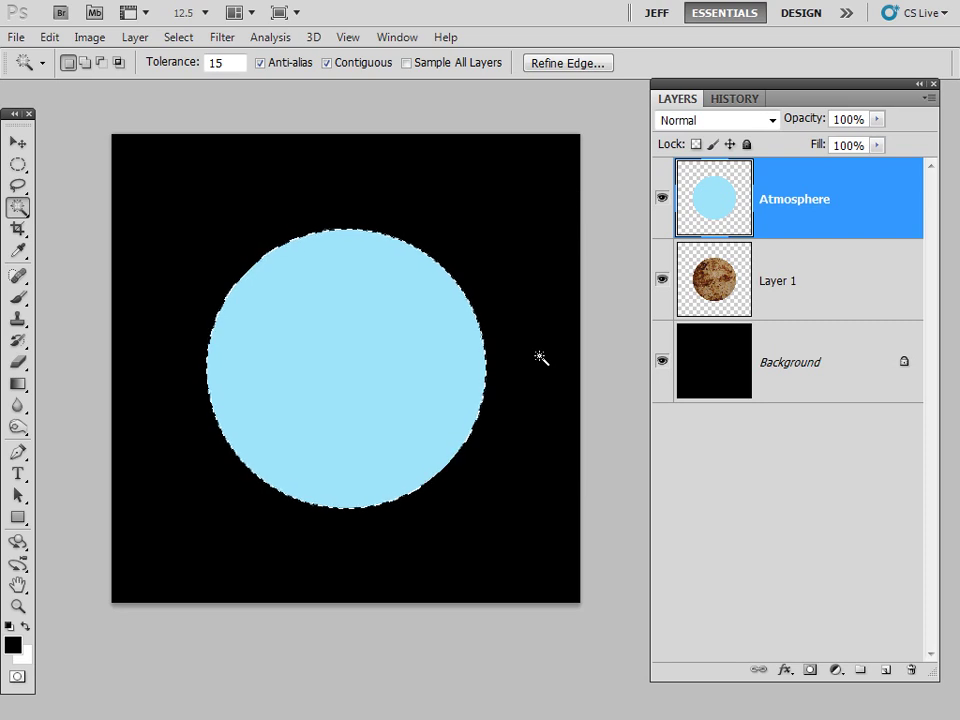
- Add a new top layer and name it Shadow
click(887, 671)
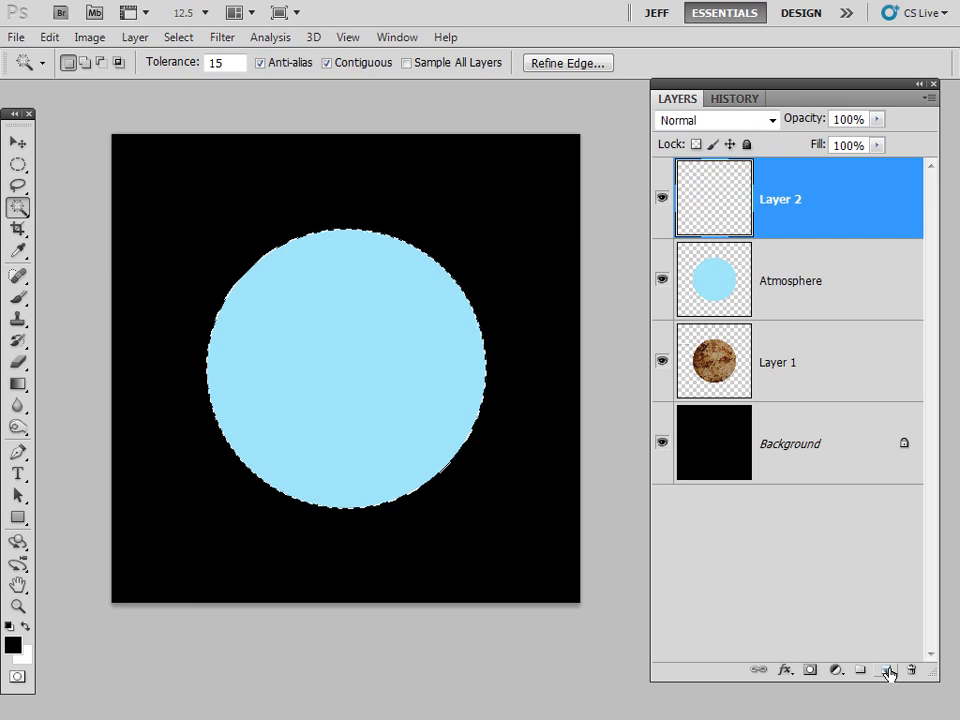
double_click(778, 202)
text(Shadow)
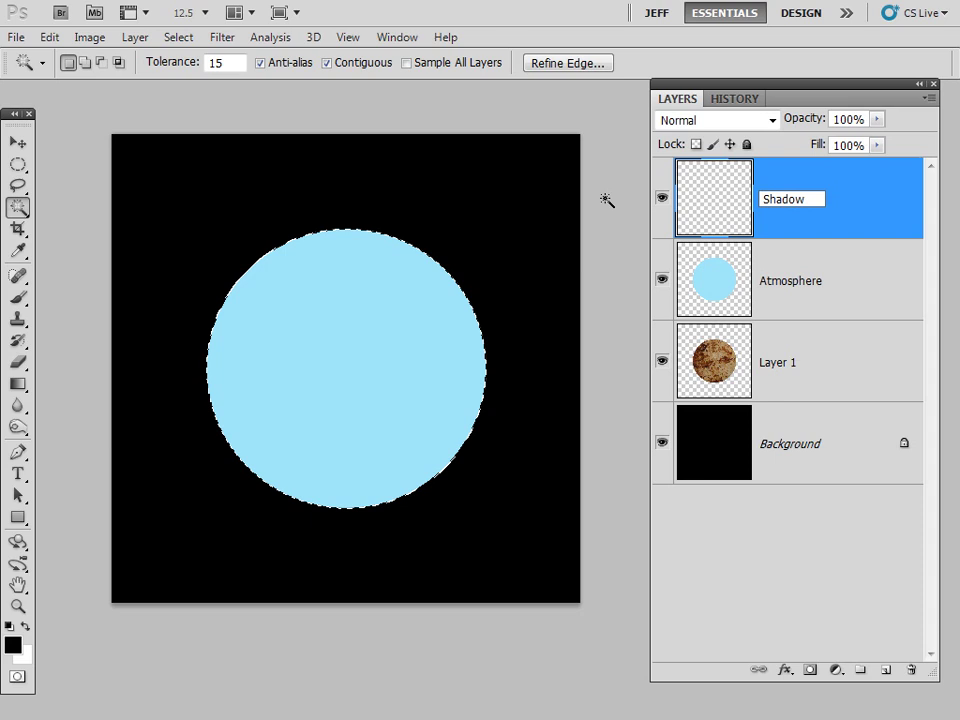
key(Return)
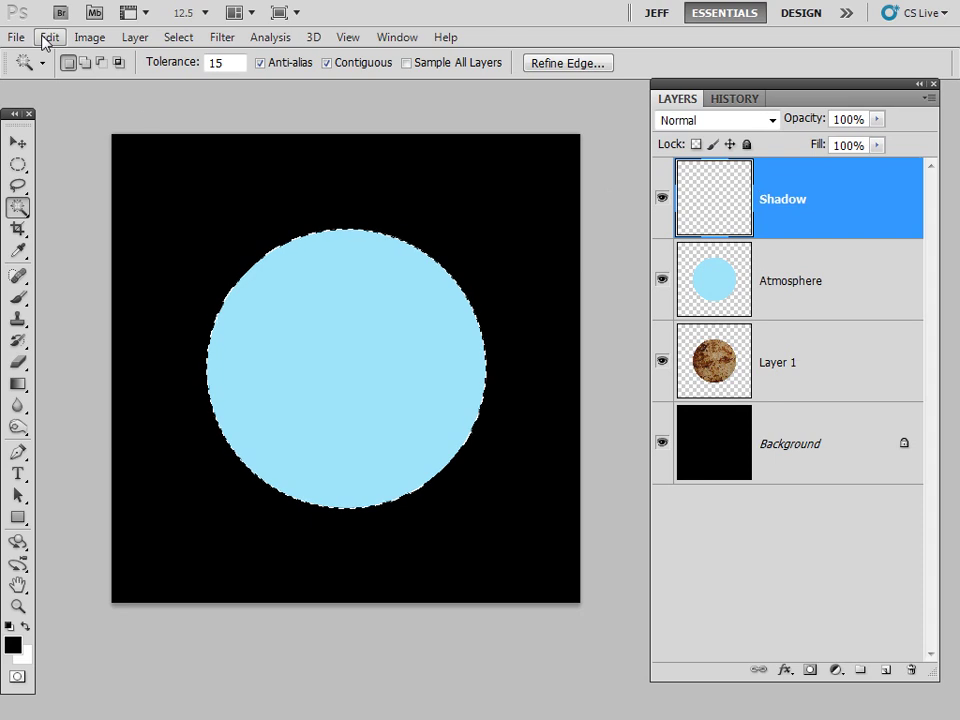
- Fill the planet-disc selection on the Shadow layer with black
click(44, 38)
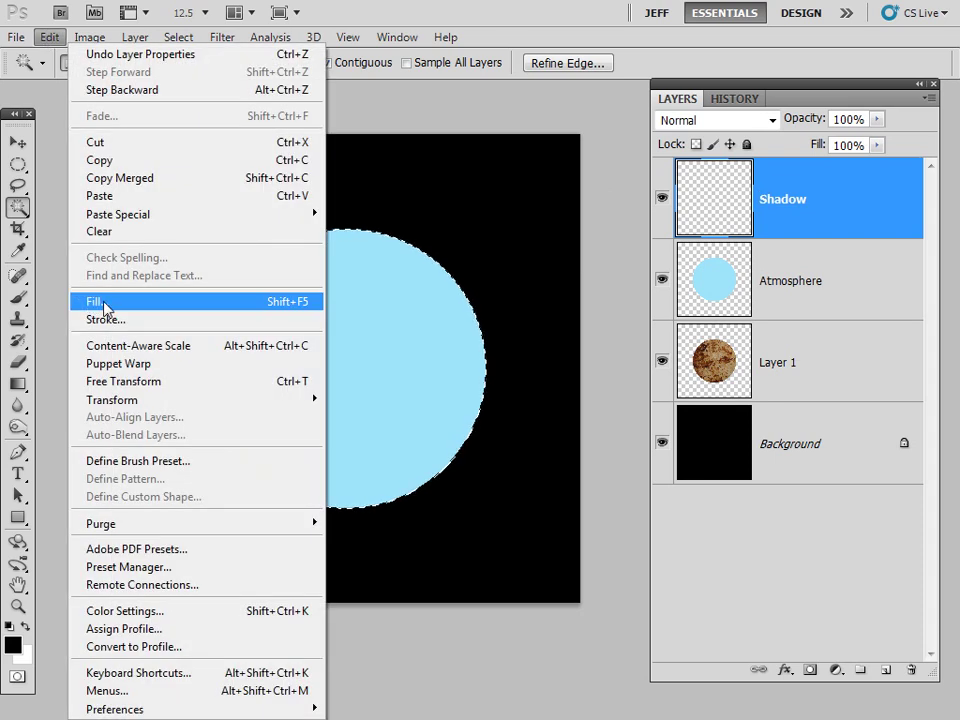
click(104, 302)
click(449, 214)
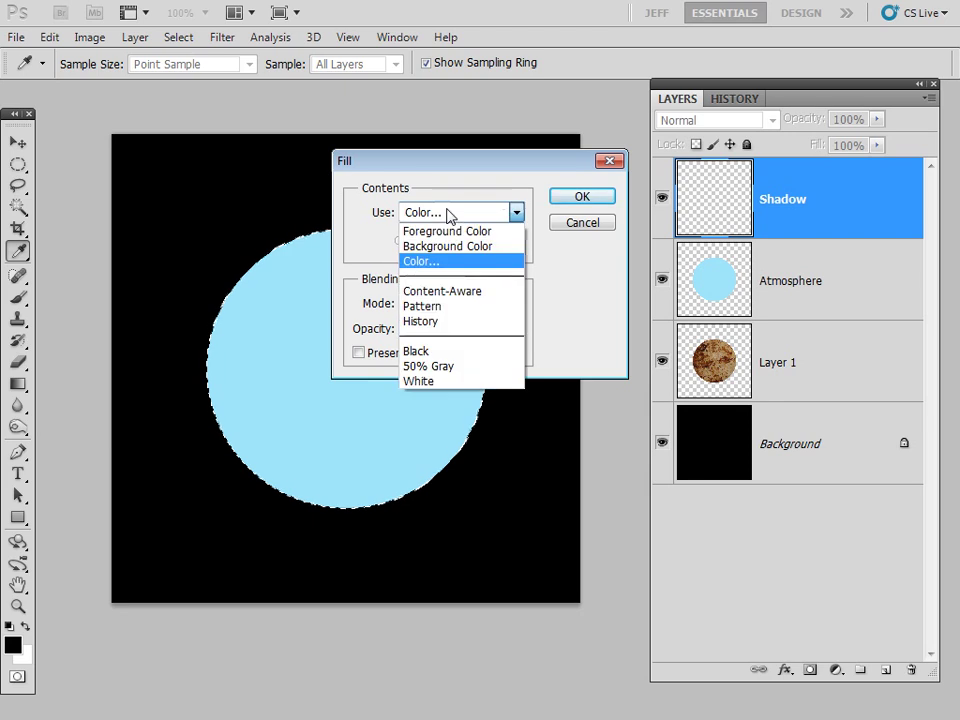
click(470, 351)
click(578, 196)
key(w)
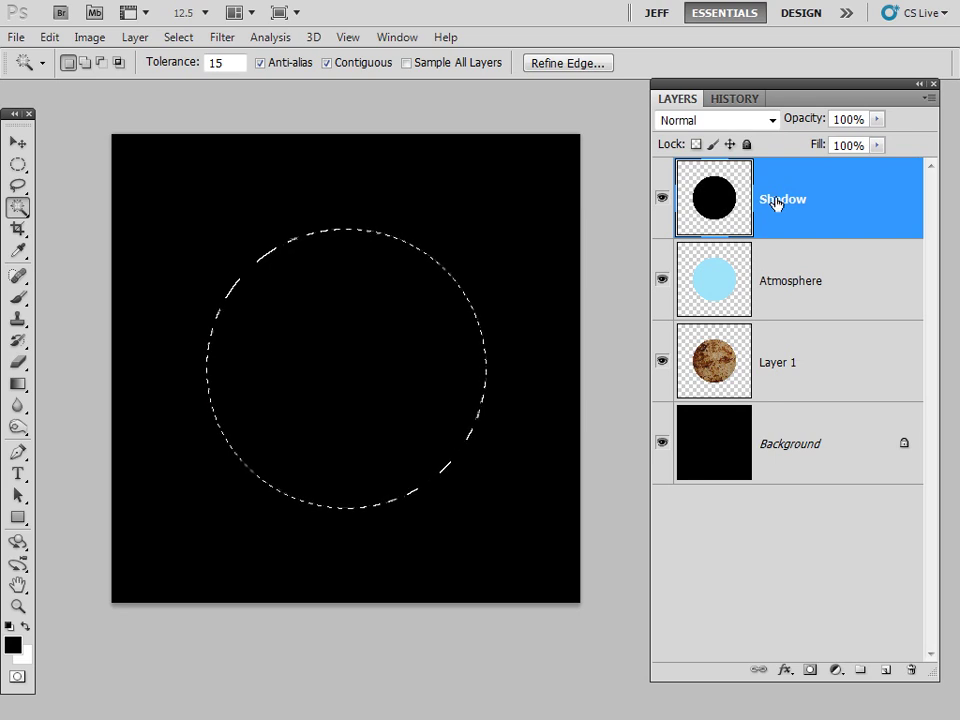
- Hide the Shadow and Atmosphere layers and make Layer 1 active
click(662, 199)
click(663, 282)
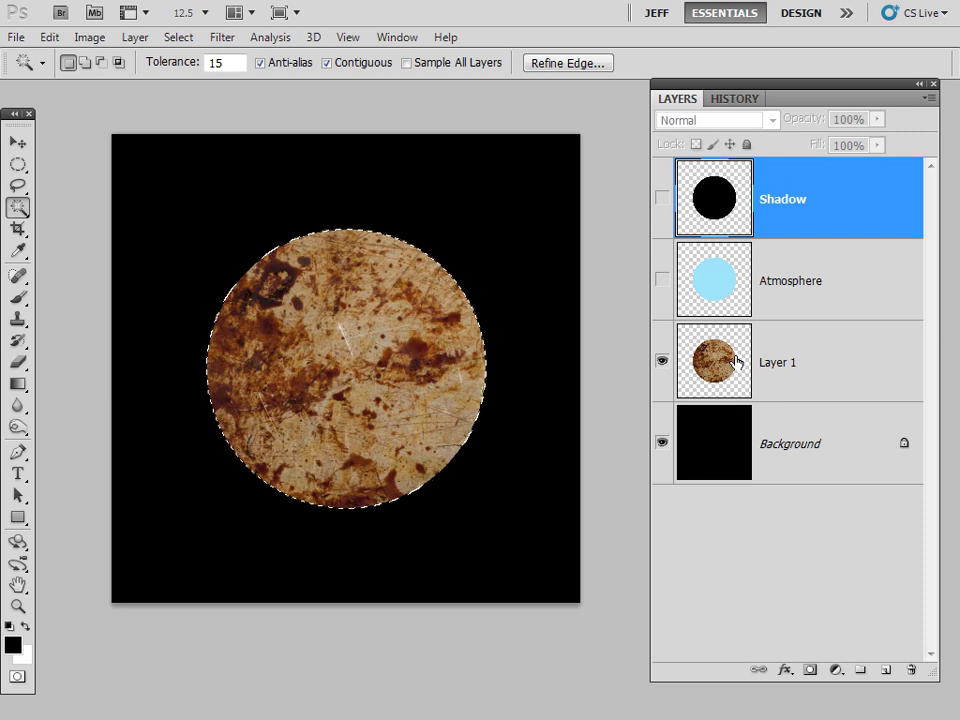
click(899, 398)
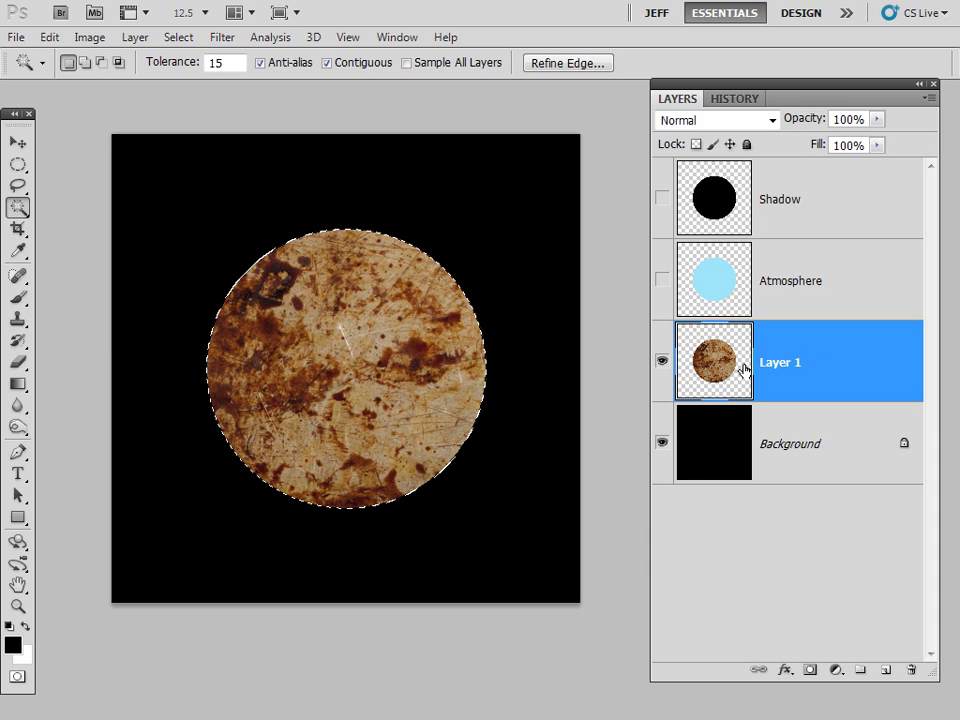
- Apply Spherize at 100% to the planet texture, then undo it to compare
click(216, 40)
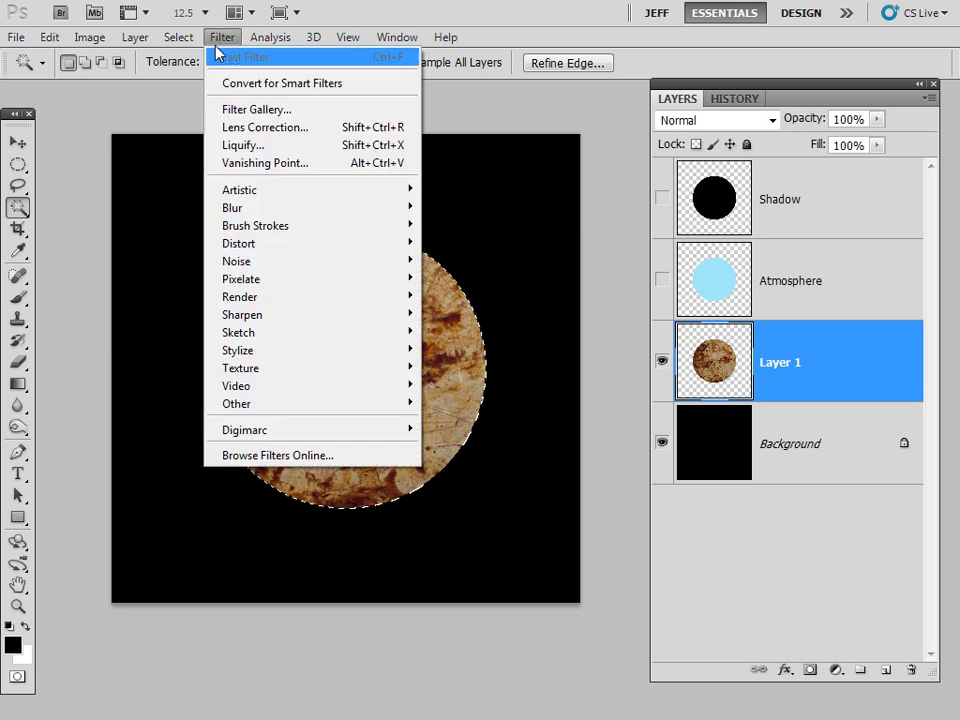
mouse_move(245, 248)
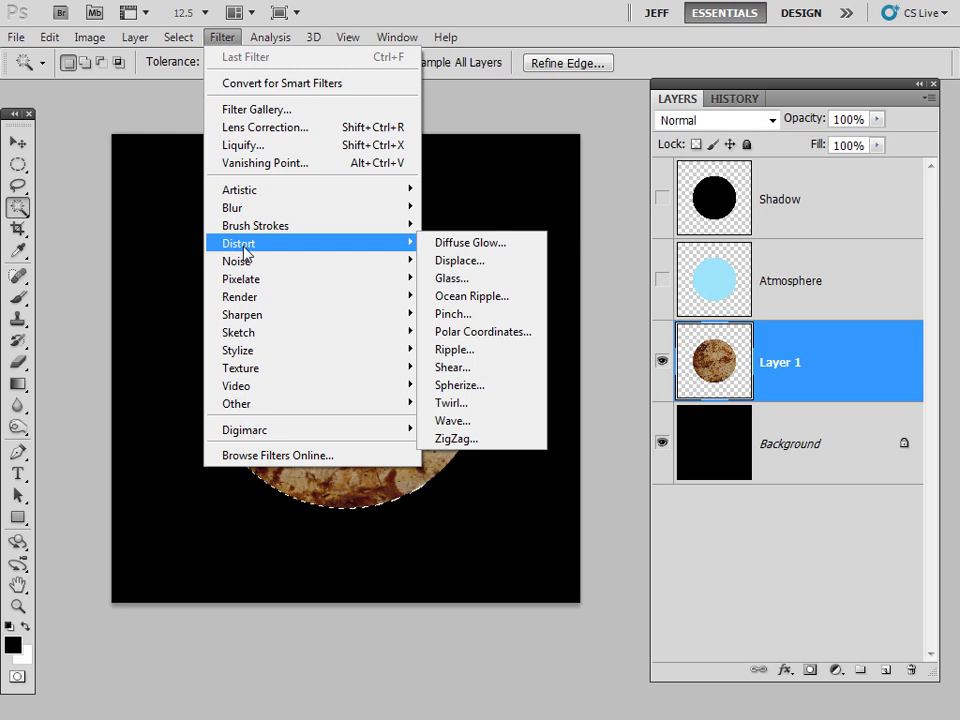
click(468, 386)
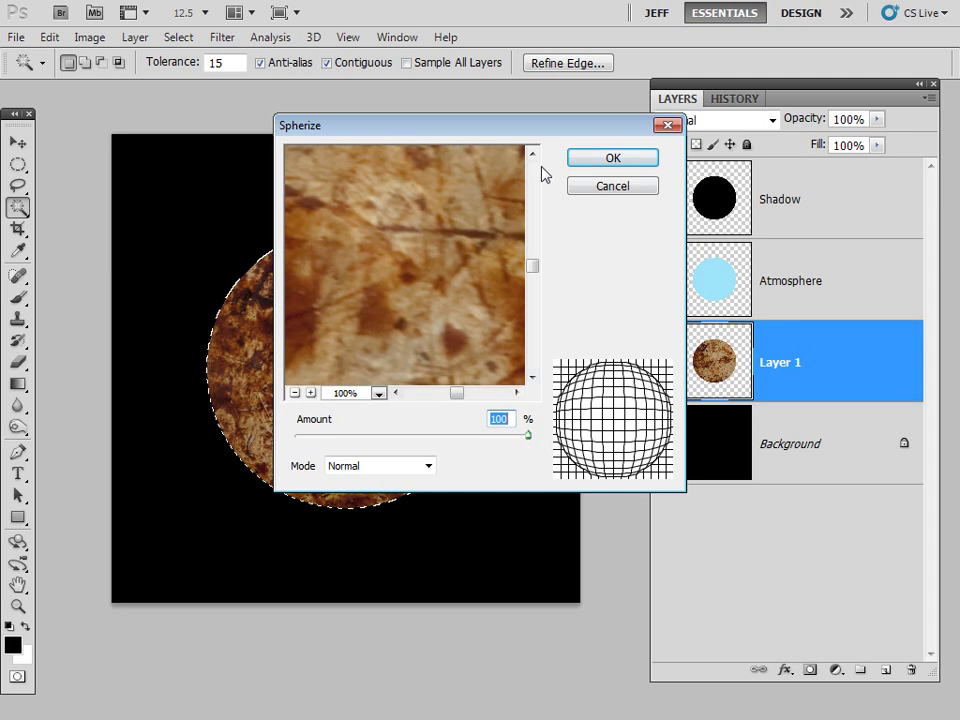
drag(490, 127, 561, 157)
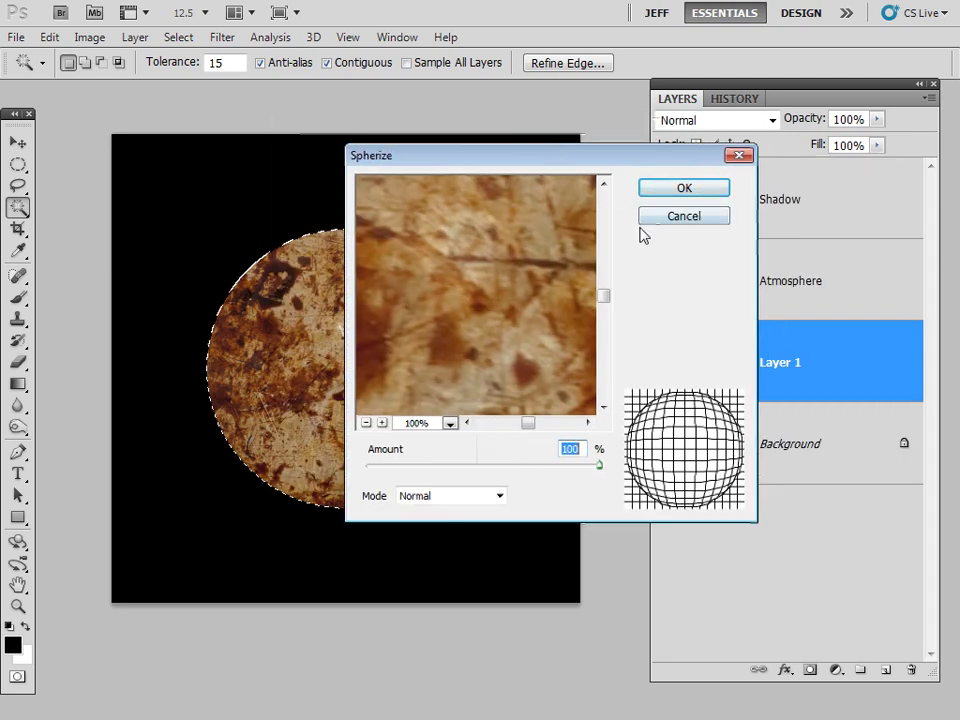
click(673, 190)
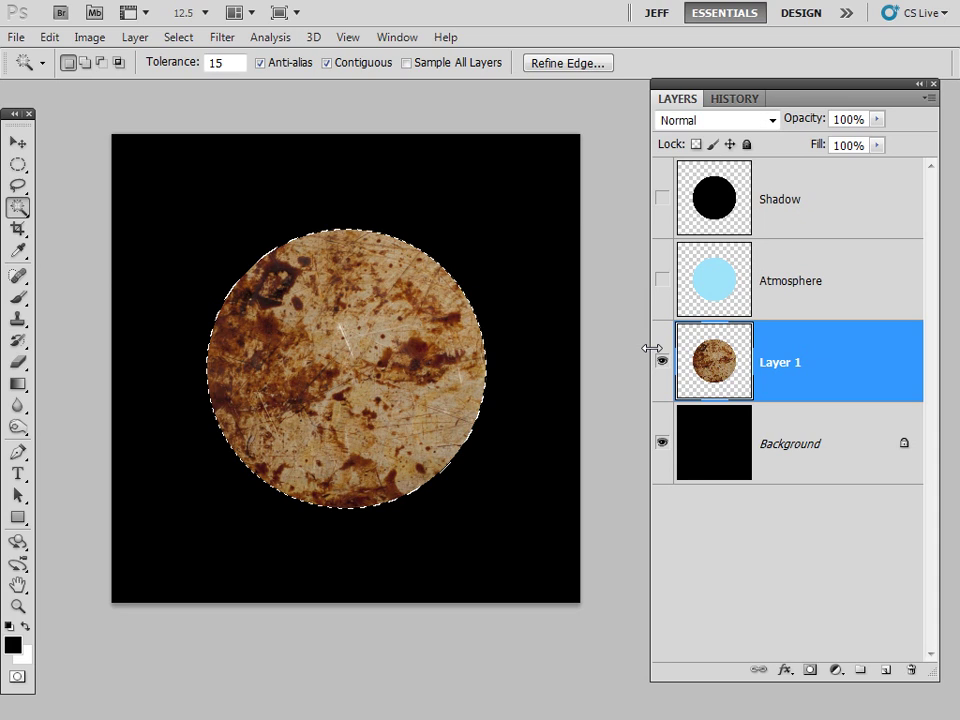
key(ctrl+z)
key(ctrl+z)
key(ctrl+z)
key(ctrl+z)
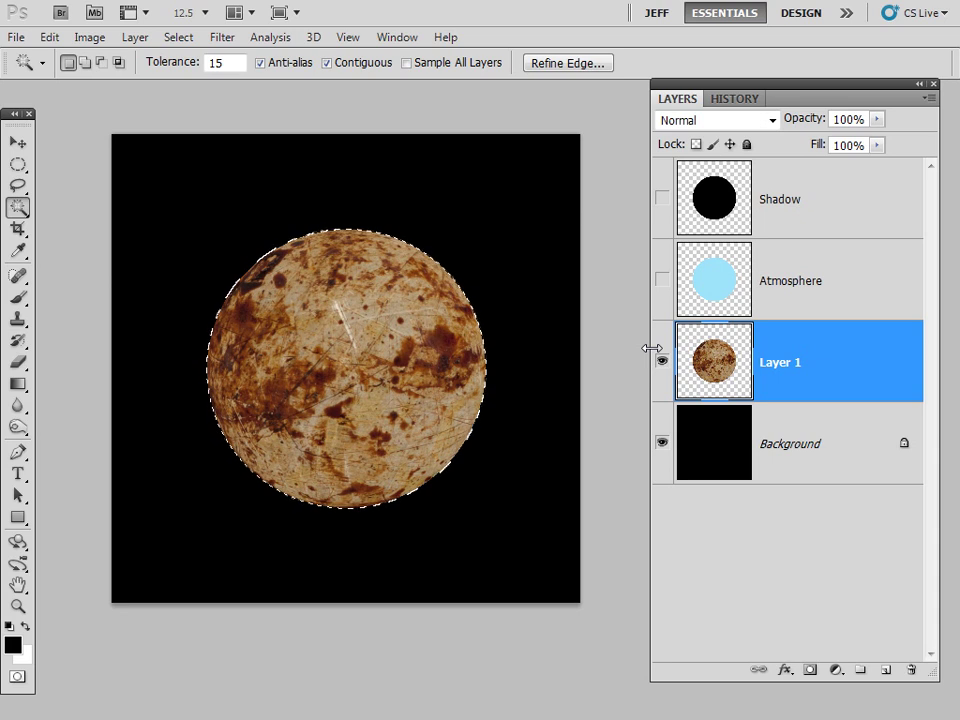
- Deselect, then make the Atmosphere layer active and visible again
key(ctrl+d)
click(793, 287)
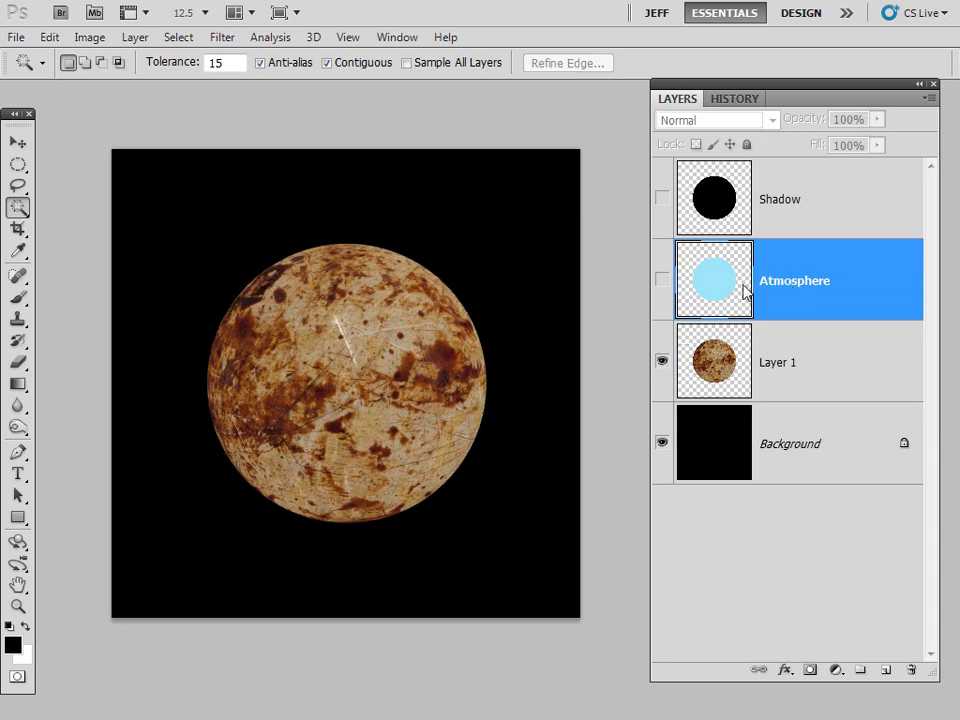
click(662, 281)
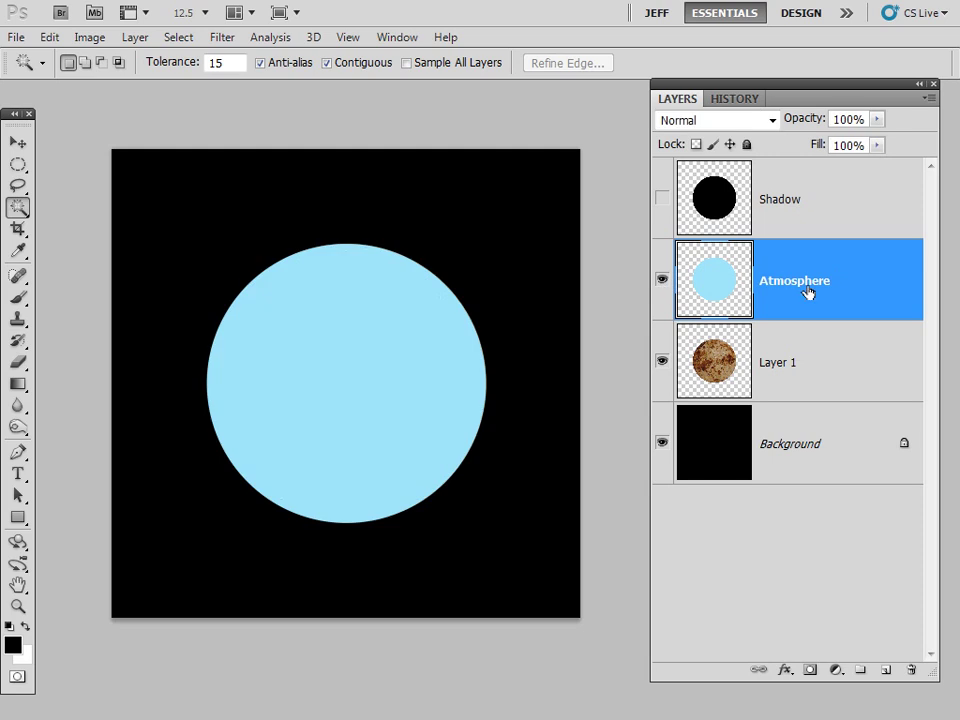
- Add an Inner Shadow to the Atmosphere layer in Screen mode with light cyan #91f8f9
click(131, 38)
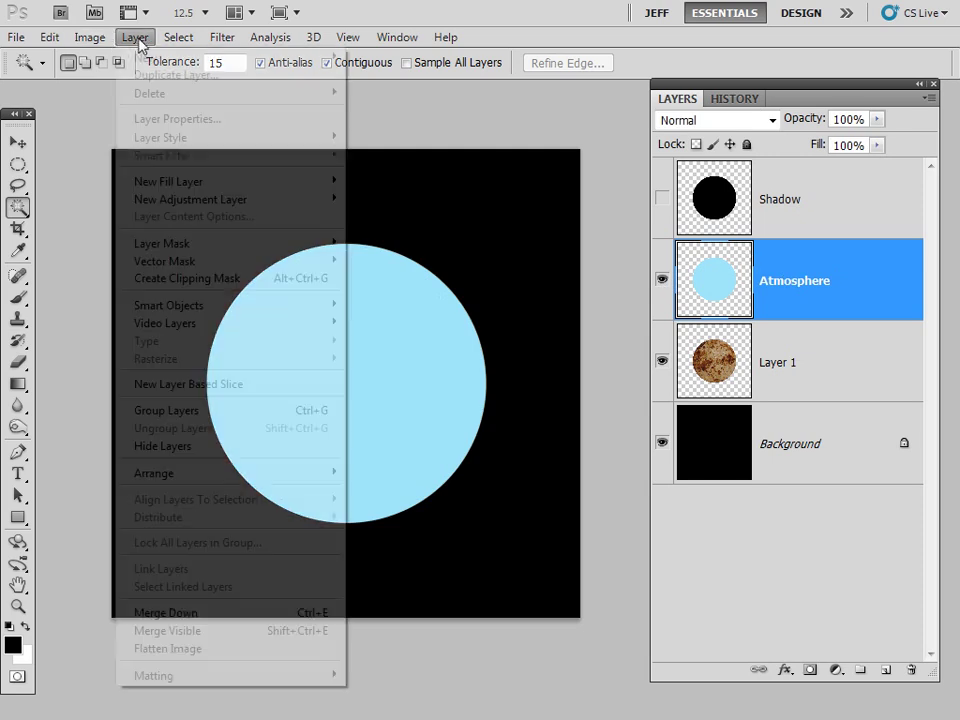
mouse_move(149, 139)
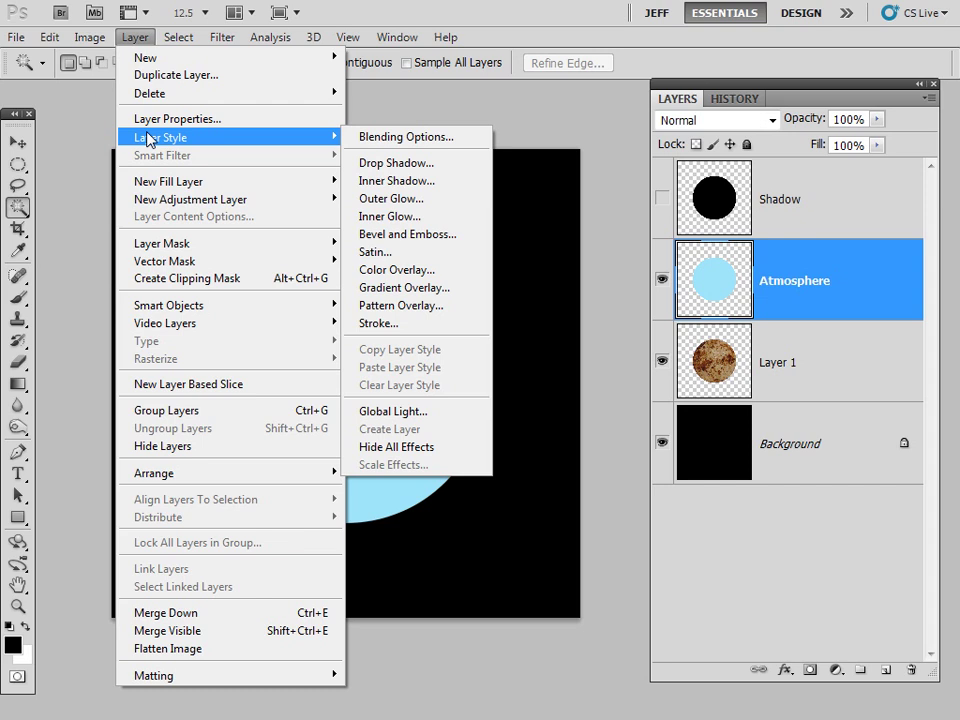
click(396, 181)
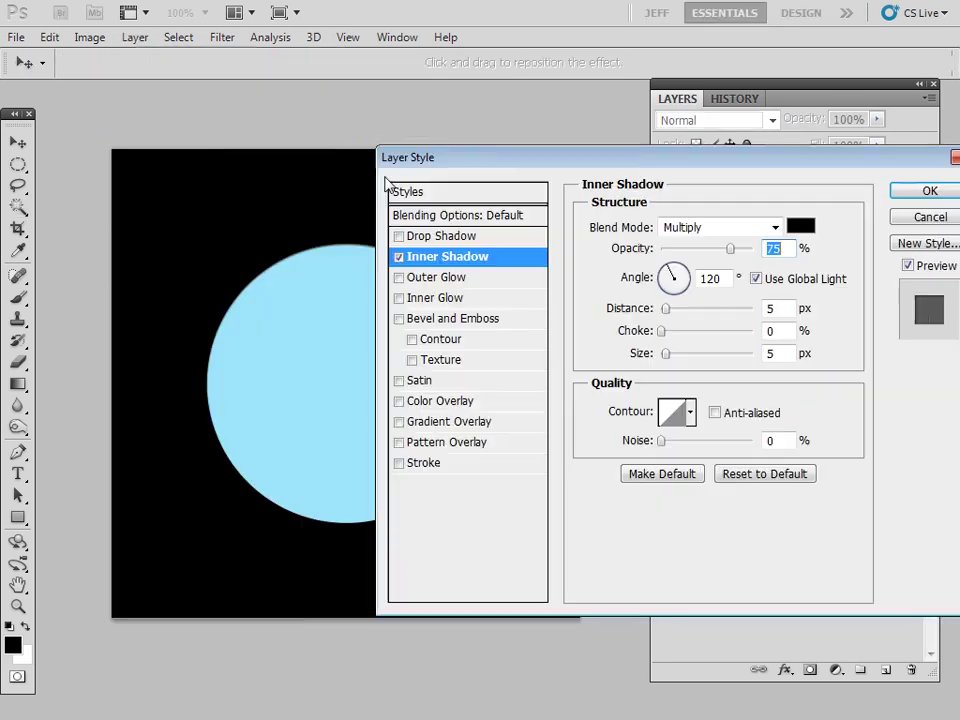
click(775, 227)
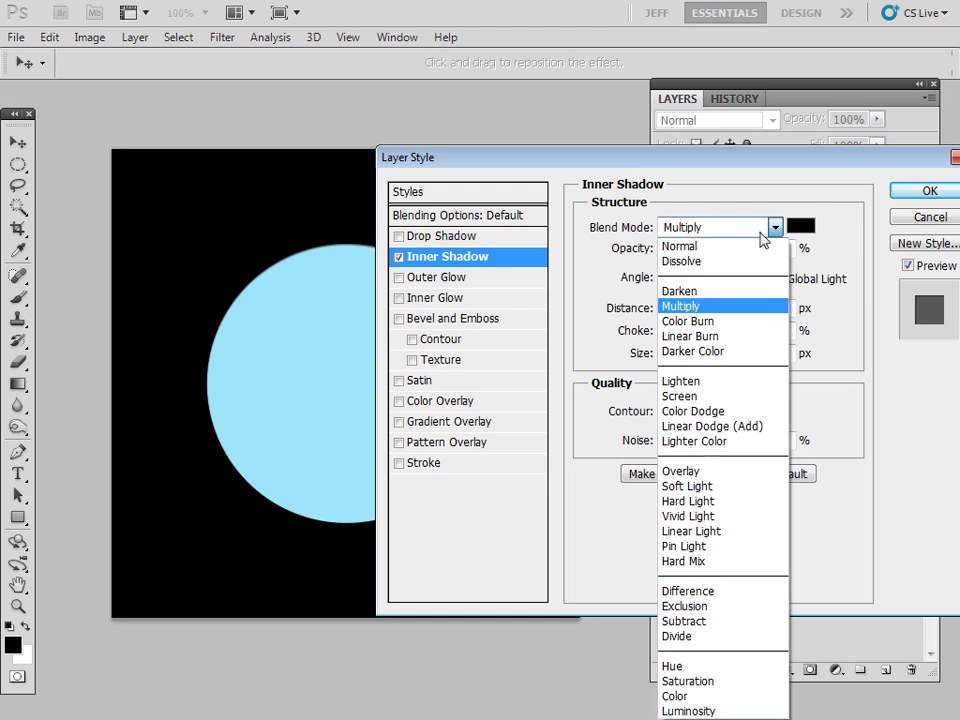
click(680, 396)
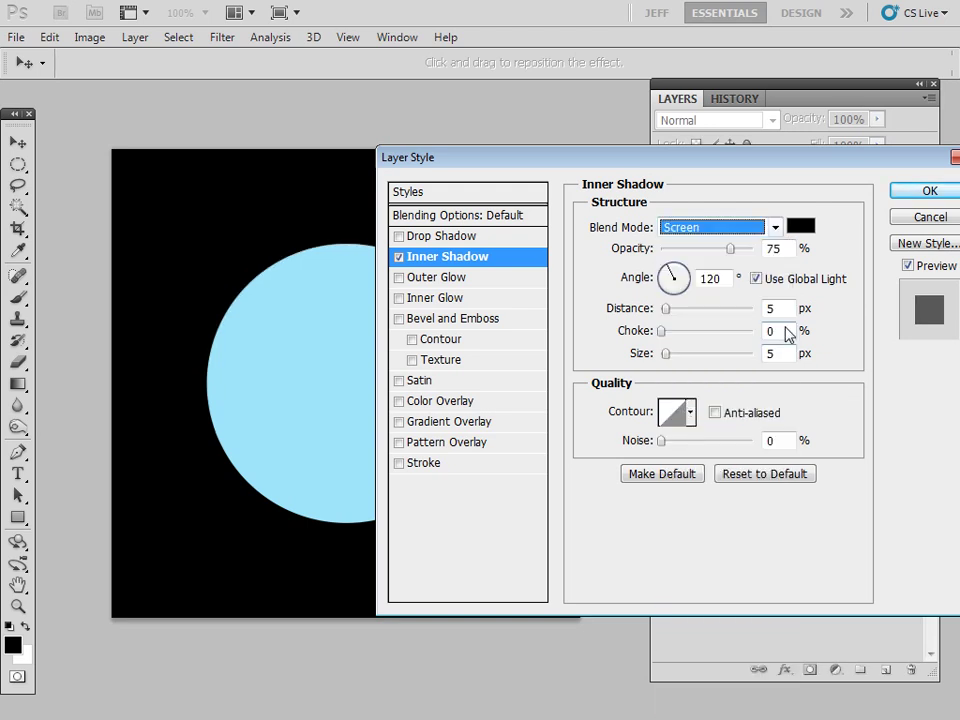
click(800, 227)
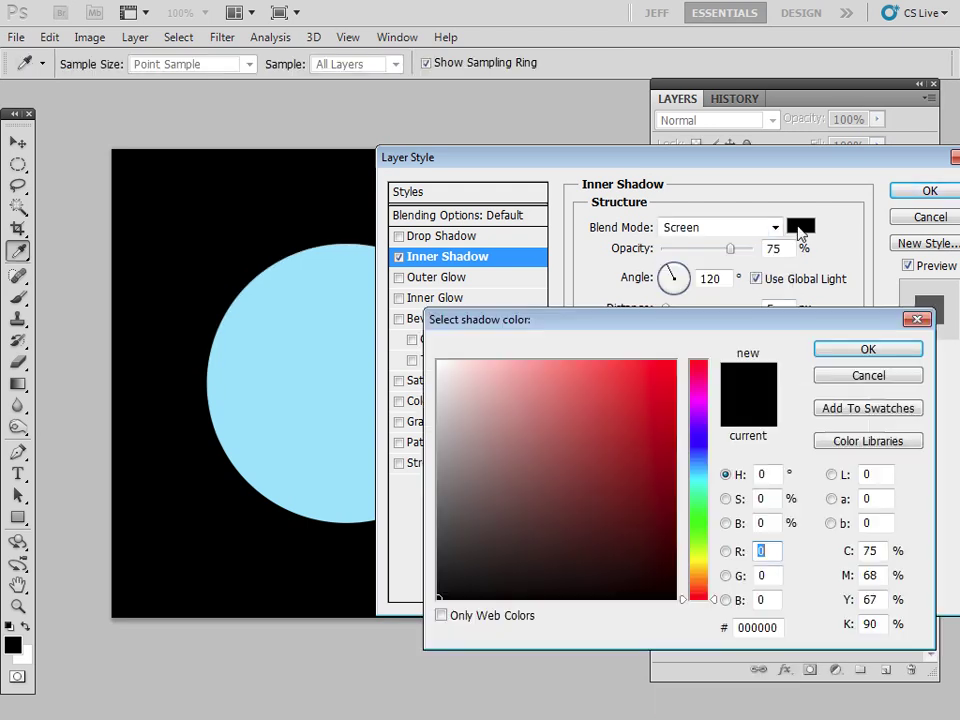
click(698, 480)
click(537, 367)
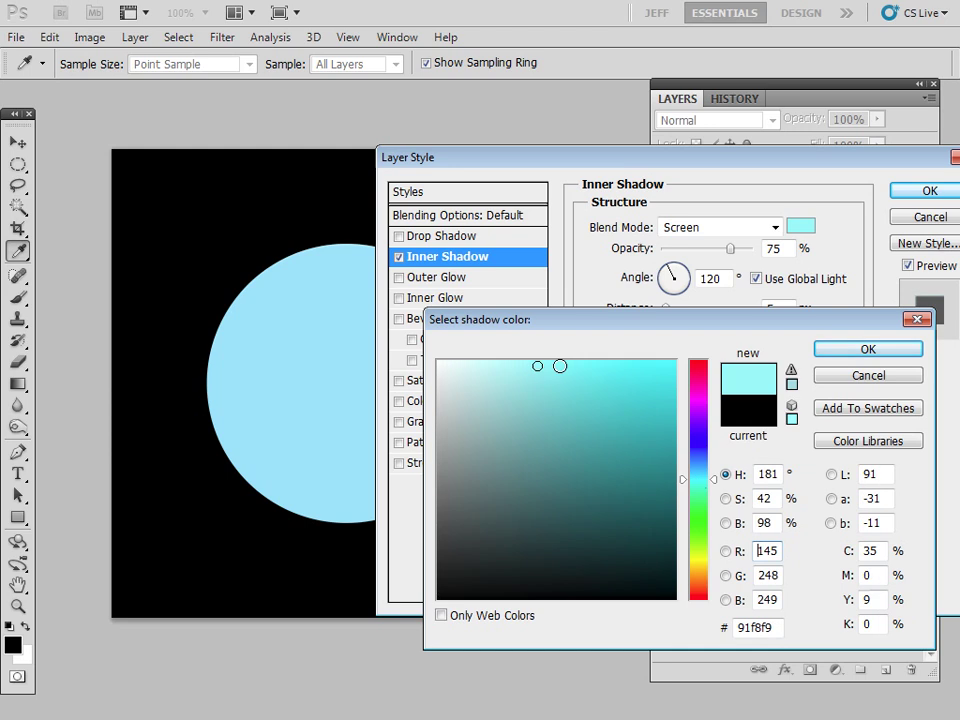
click(840, 350)
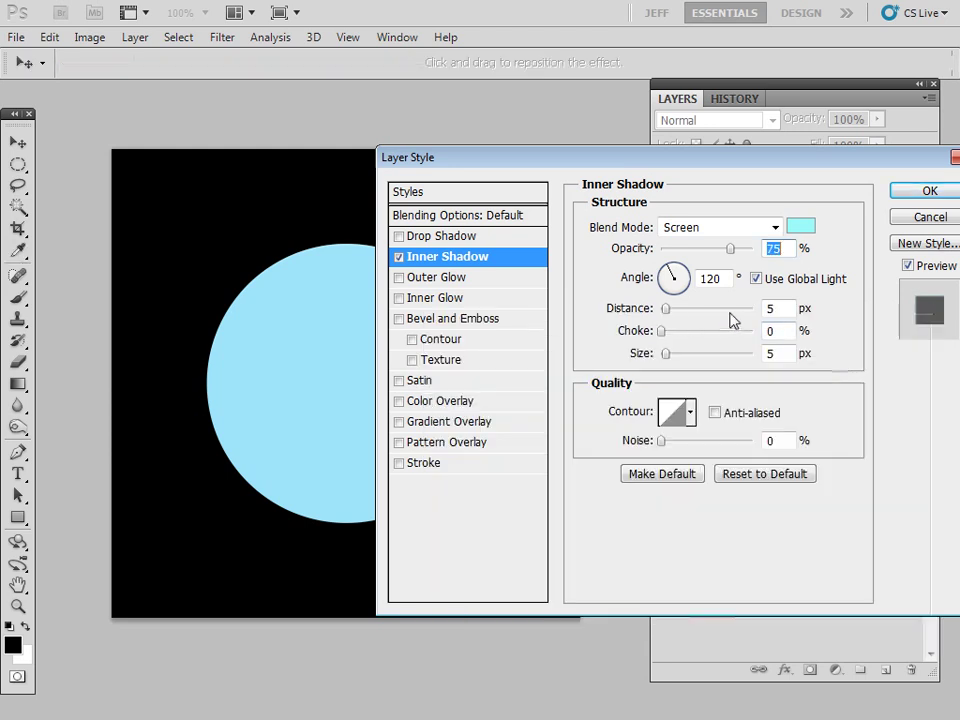
- Set the inner shadow to 90 px distance, 250 px size and 100% opacity
drag(776, 308, 740, 308)
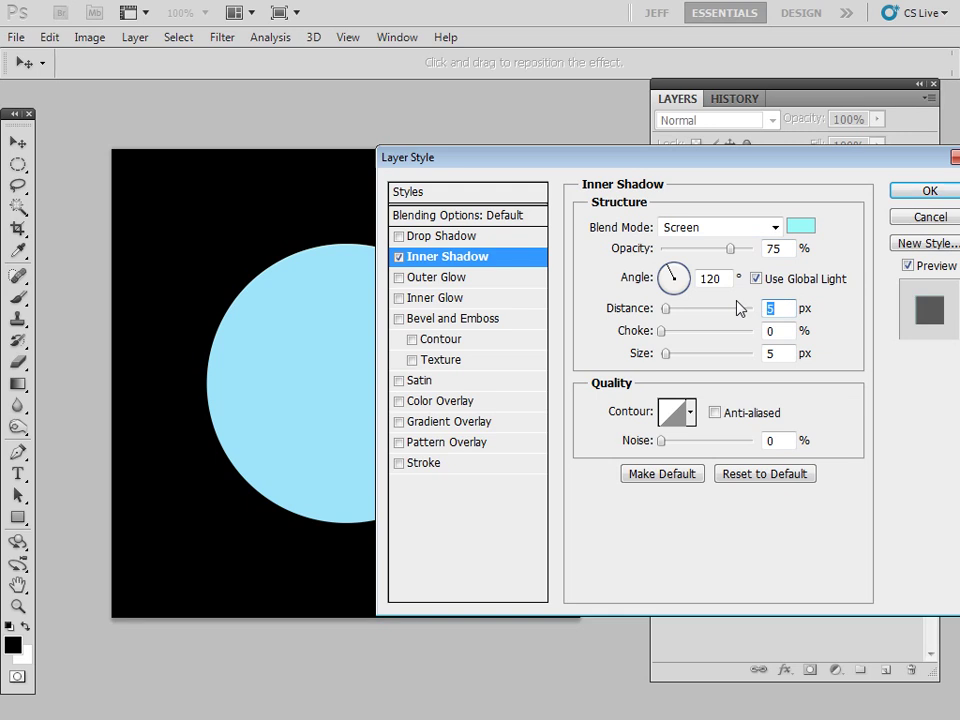
text(90)
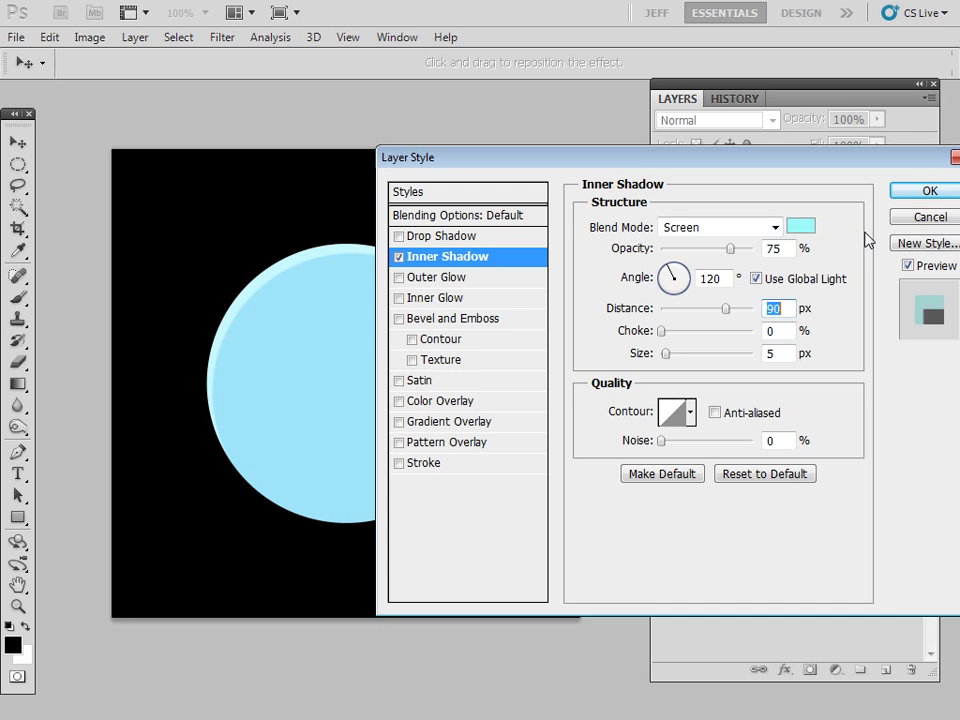
drag(776, 353, 736, 350)
text(250)
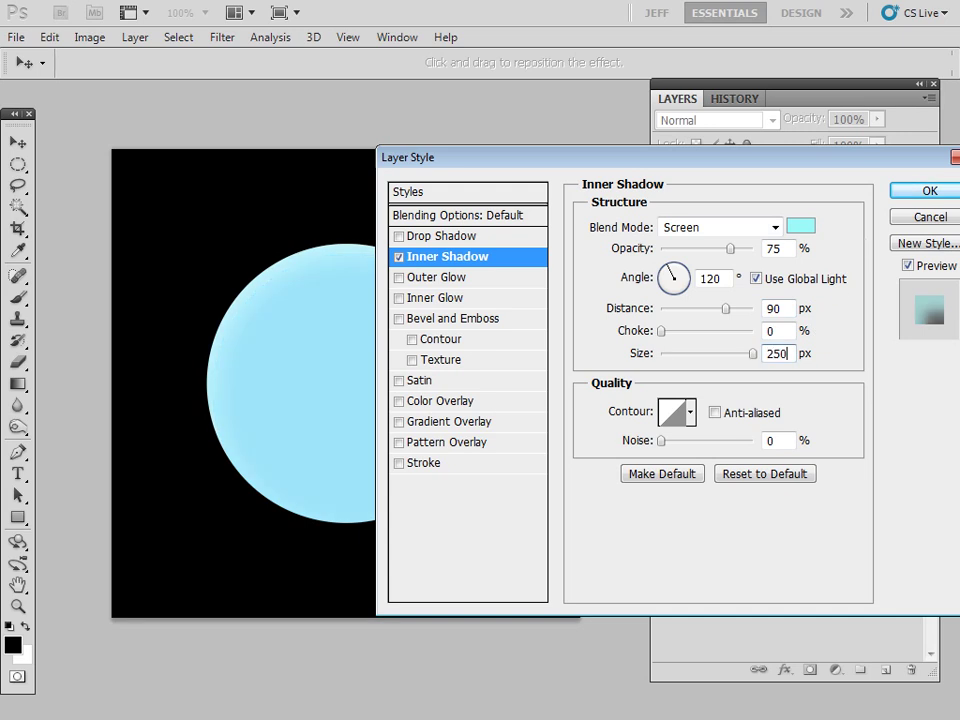
drag(782, 249, 739, 253)
text(100)
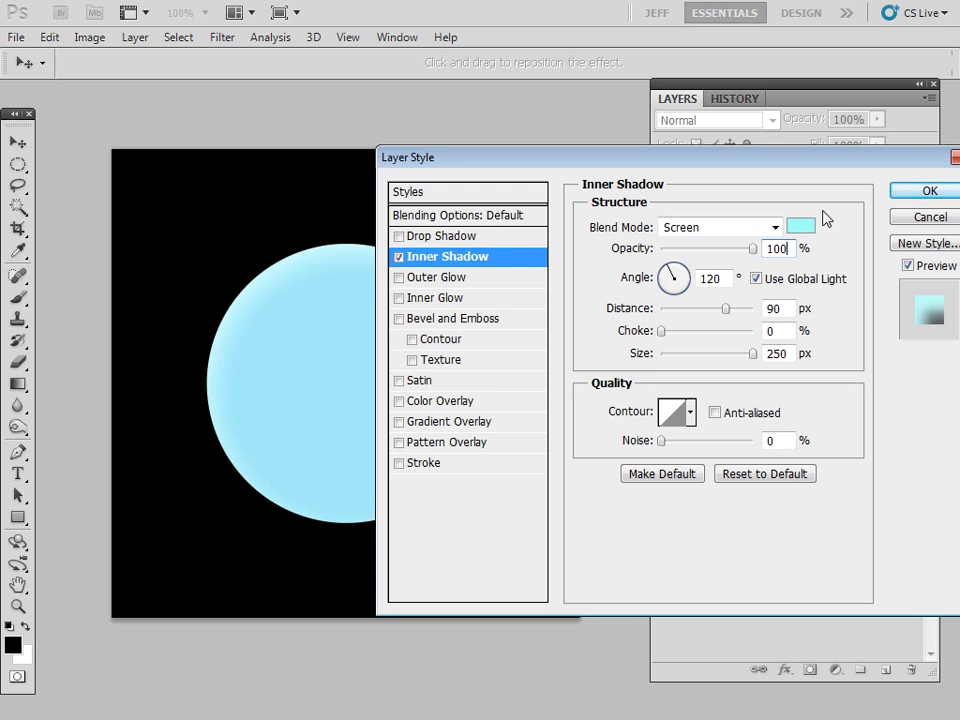
- Add a light-cyan #98f3fb Outer Glow at 100% opacity and 130 px size
click(401, 280)
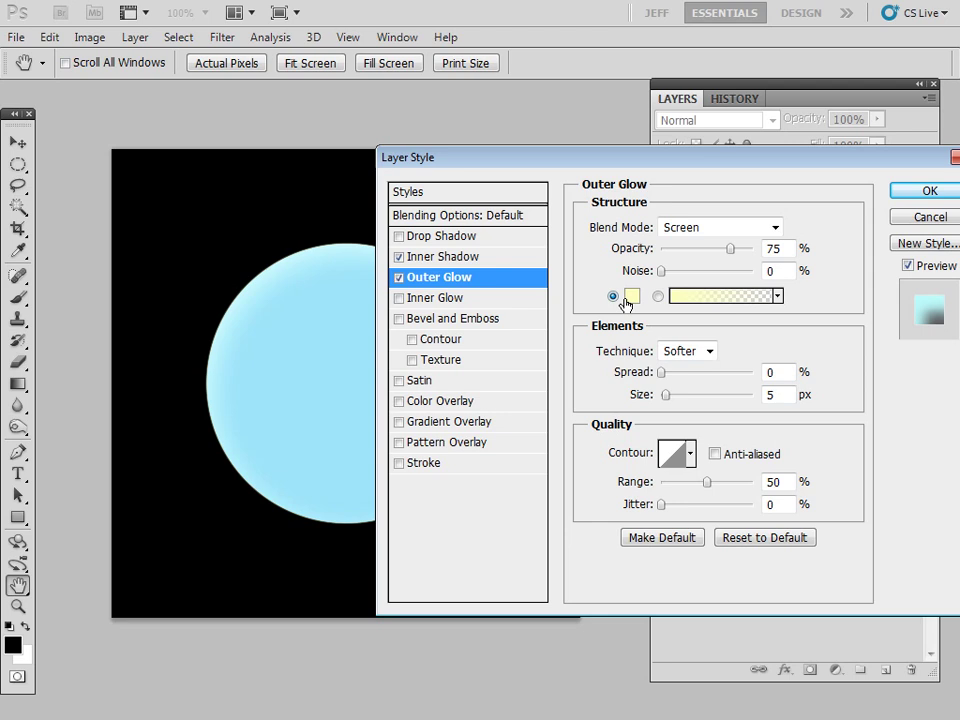
click(627, 299)
click(694, 478)
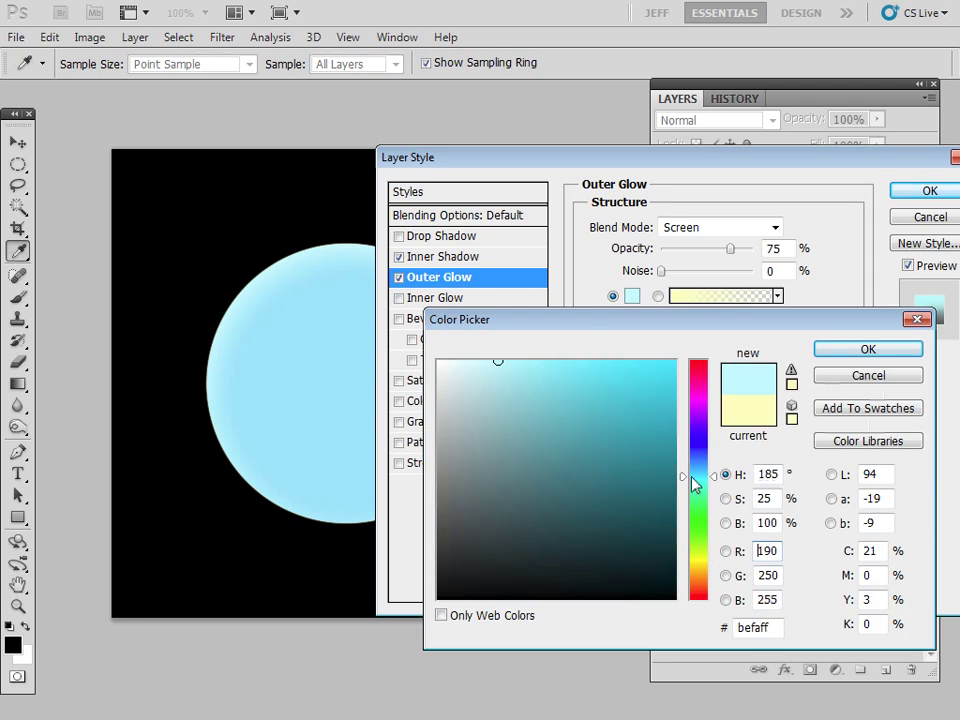
click(531, 364)
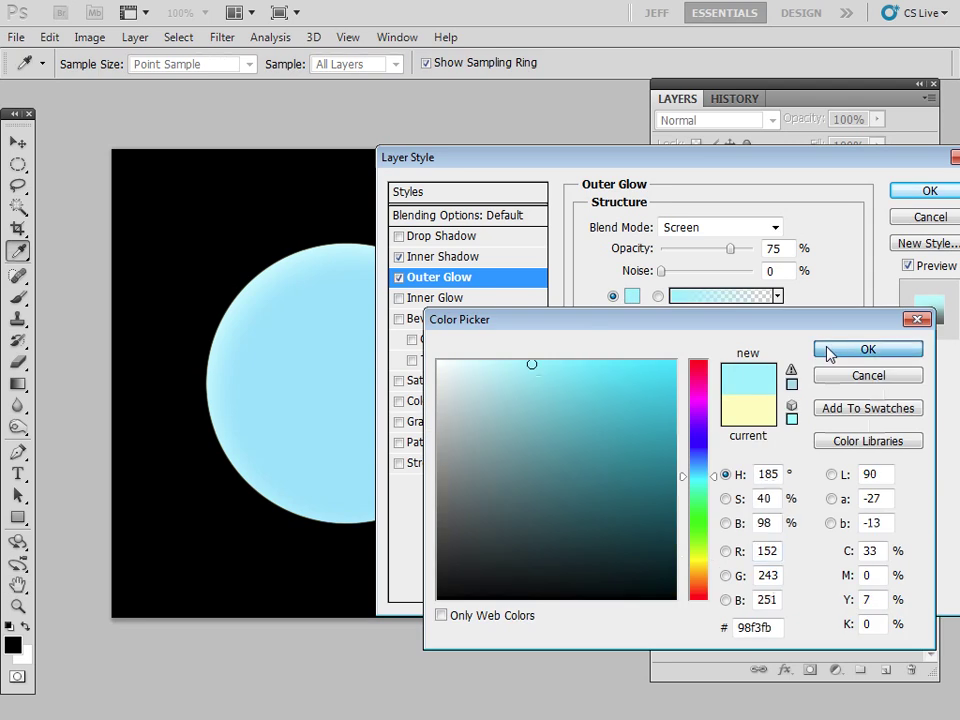
click(866, 350)
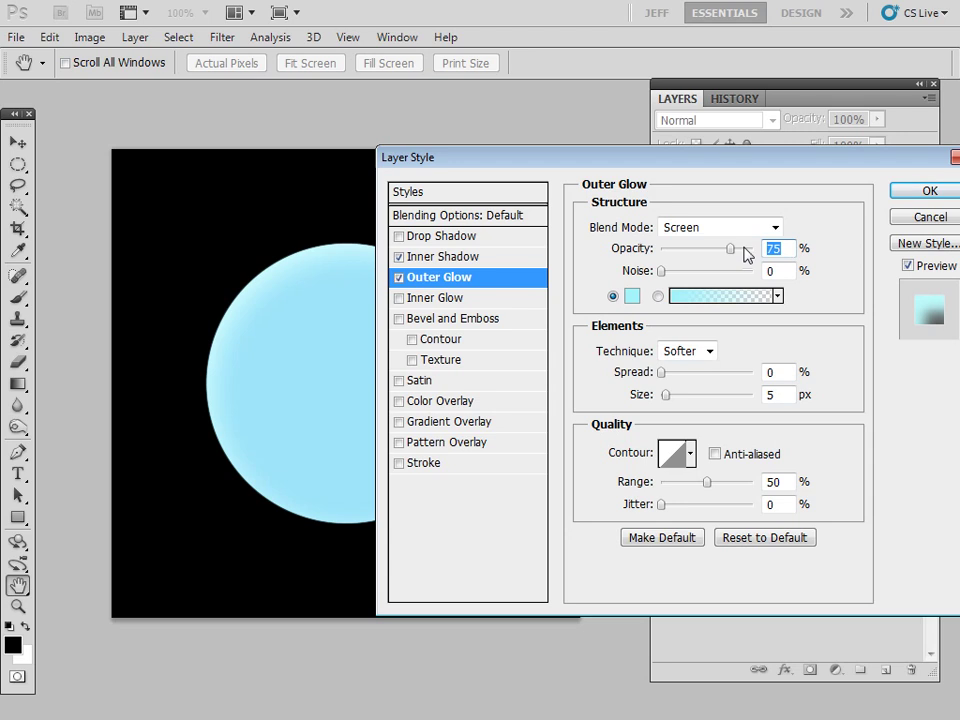
text(100)
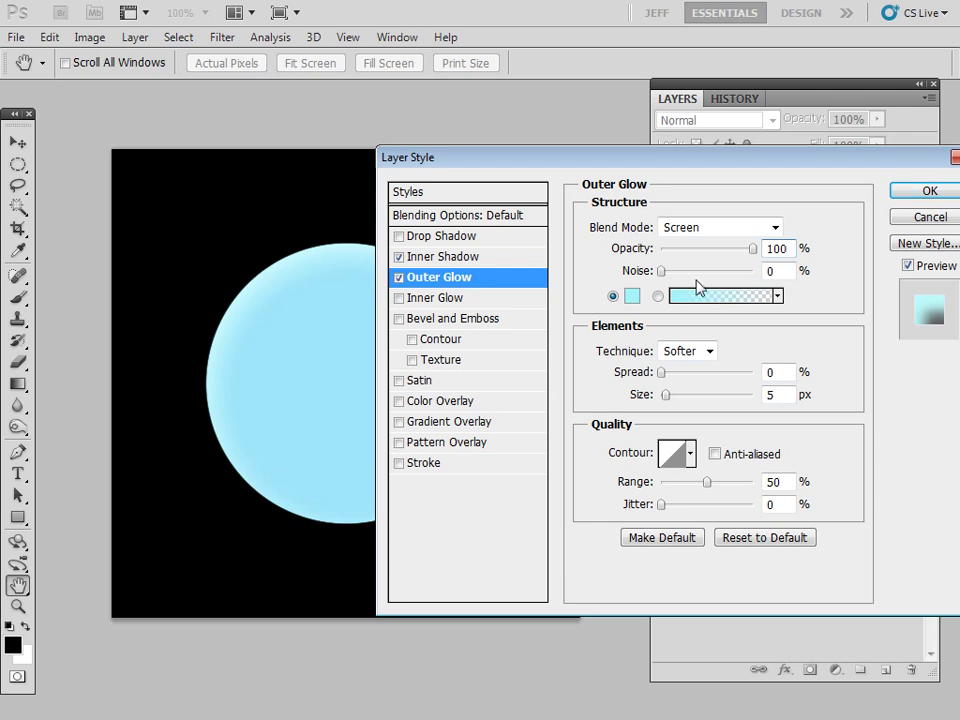
click(764, 394)
text(130)
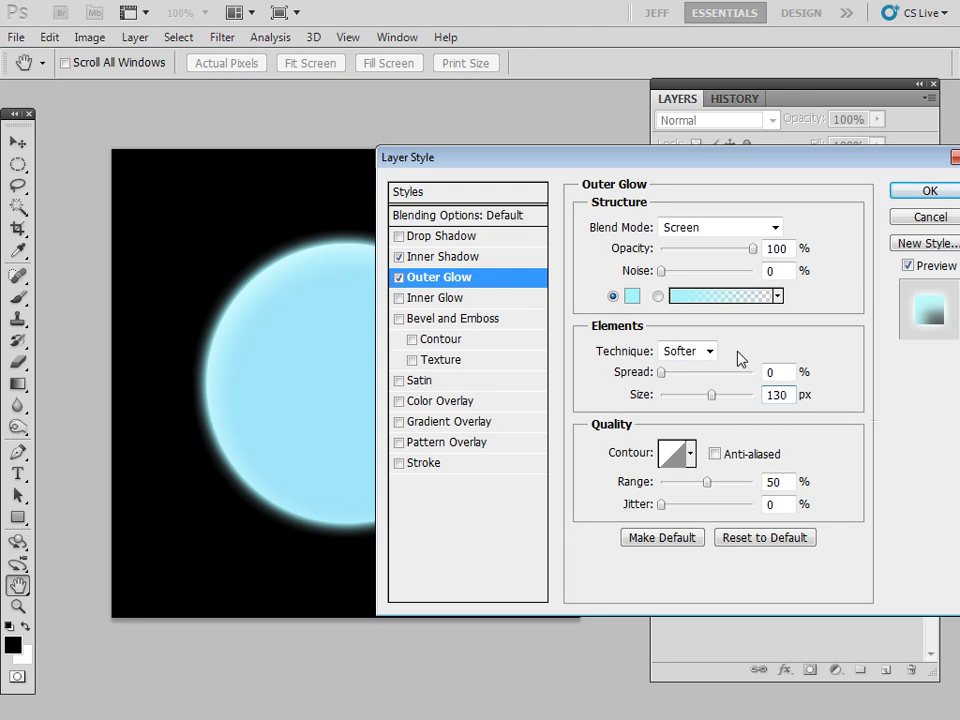
- Turn on Inner Glow for the circle with a pale cyan #acfdfc colour
click(432, 299)
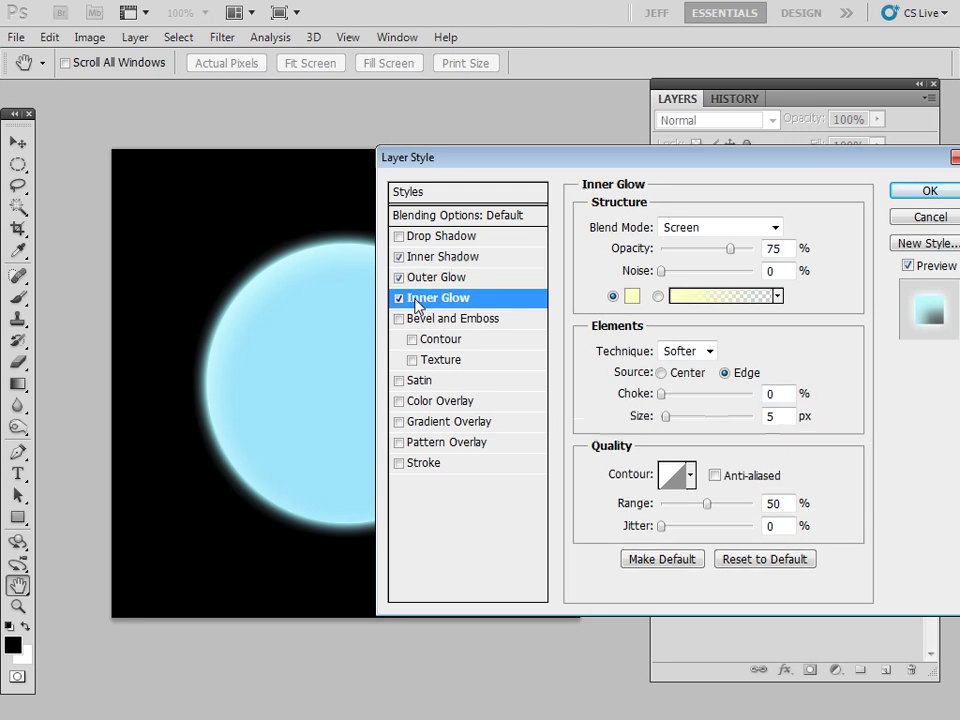
click(632, 295)
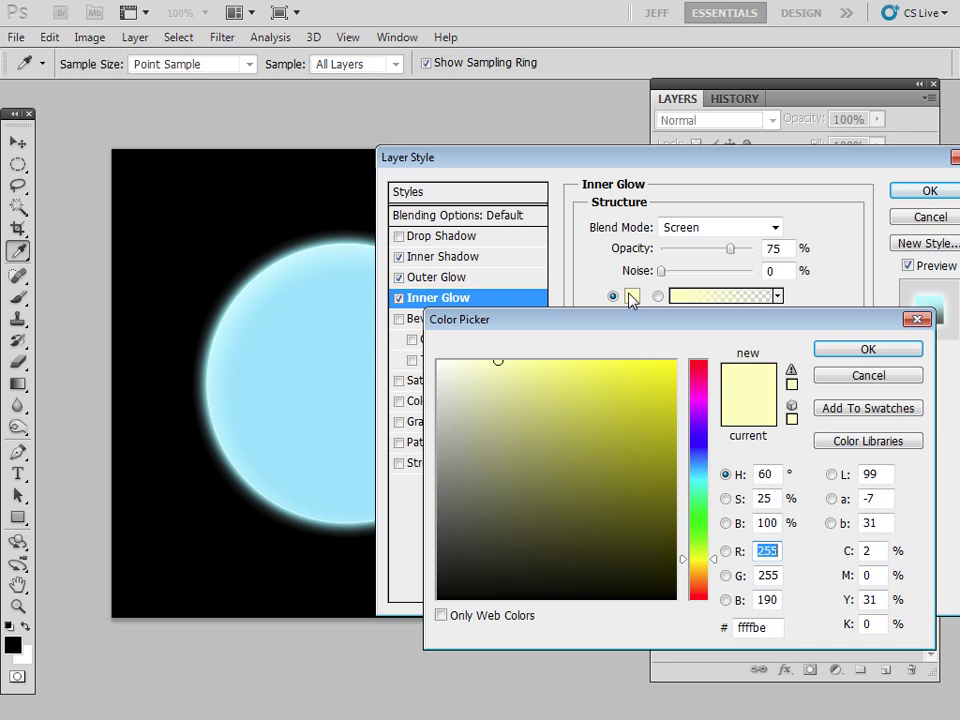
click(695, 482)
click(514, 361)
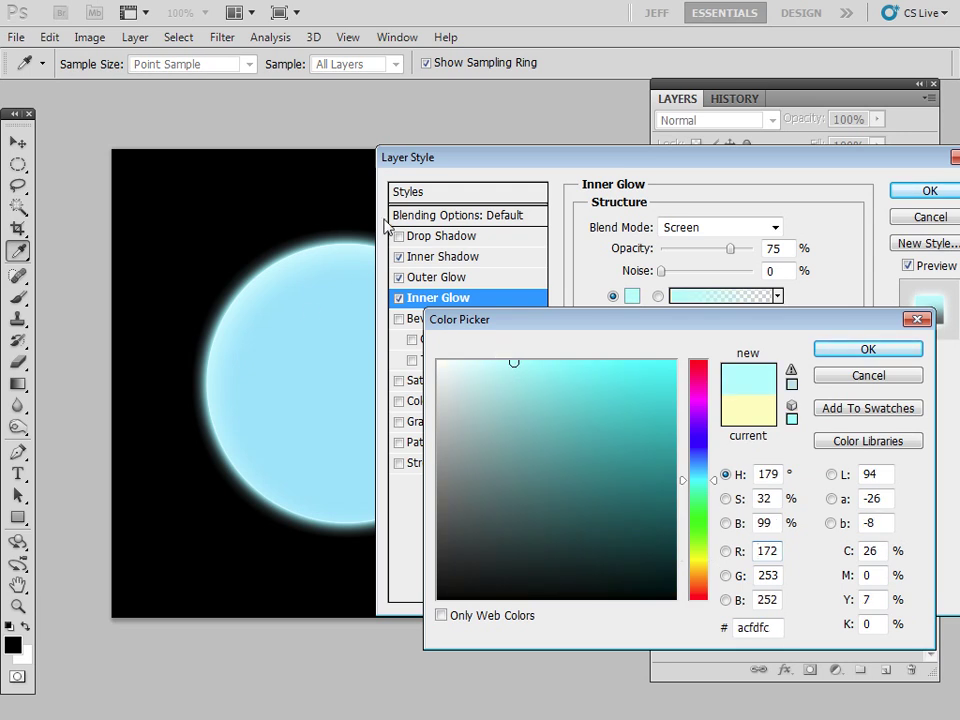
click(833, 352)
- Set the inner glow to 100% opacity and 250 px size, and apply the layer style
text(100)
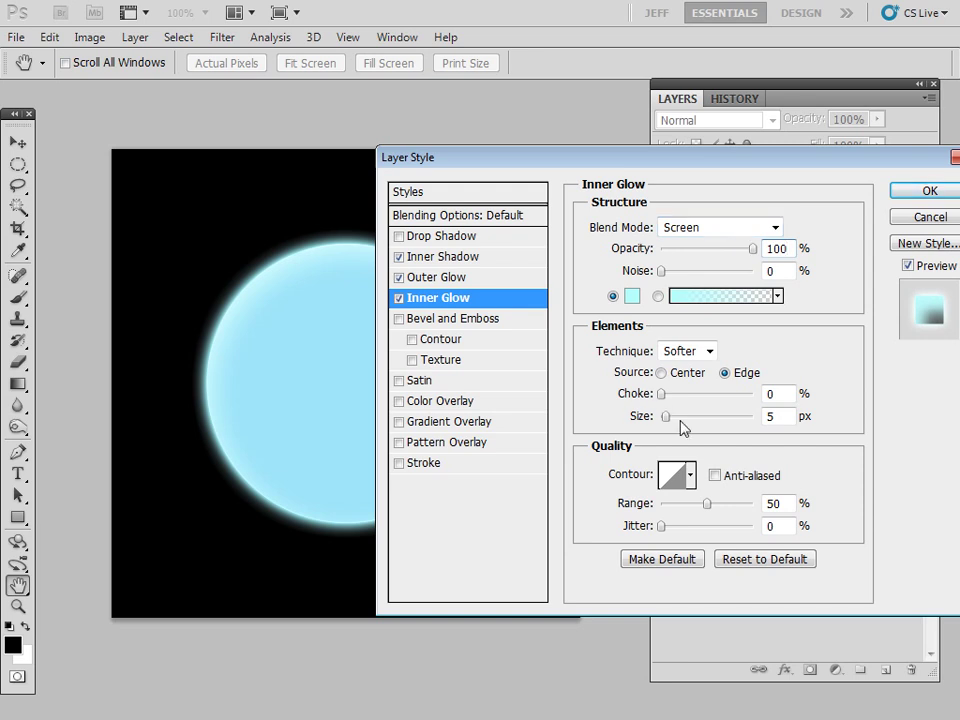
drag(666, 417, 732, 417)
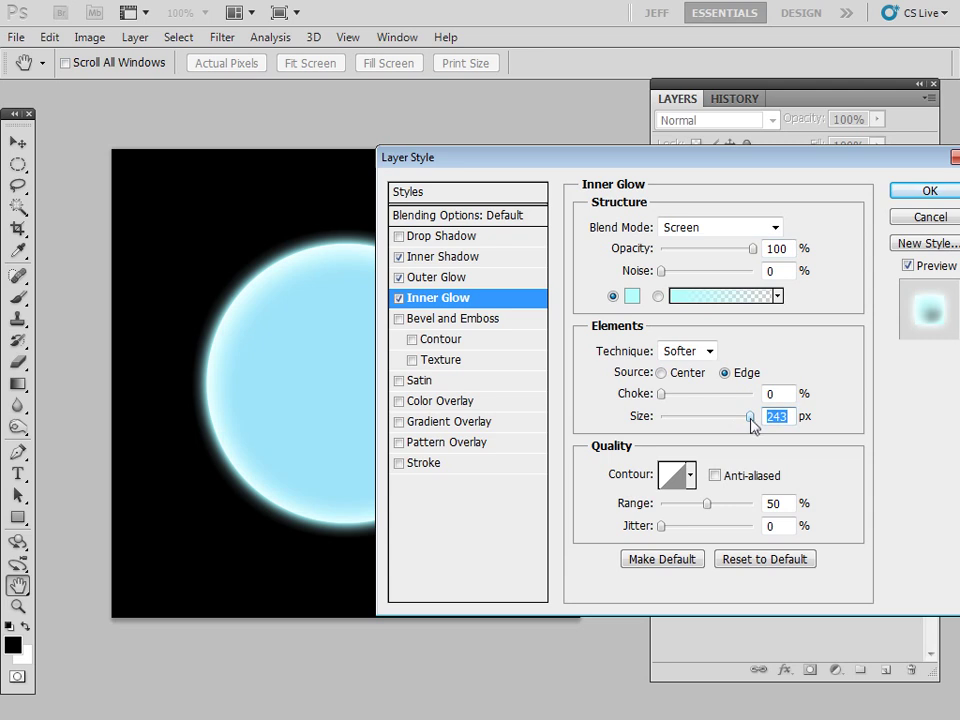
drag(752, 421, 879, 242)
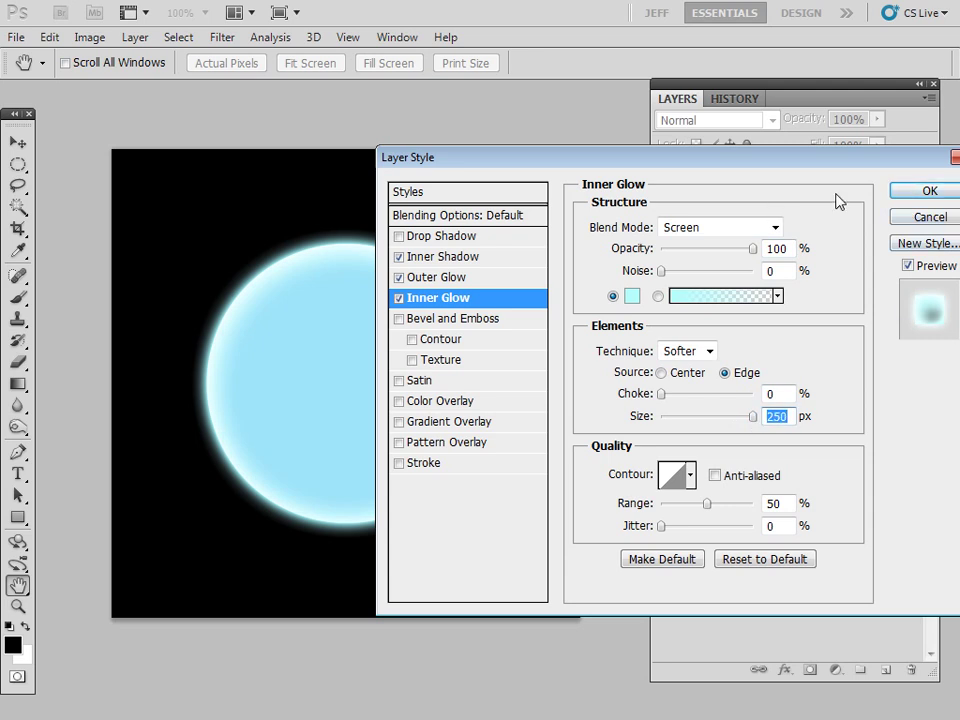
click(920, 191)
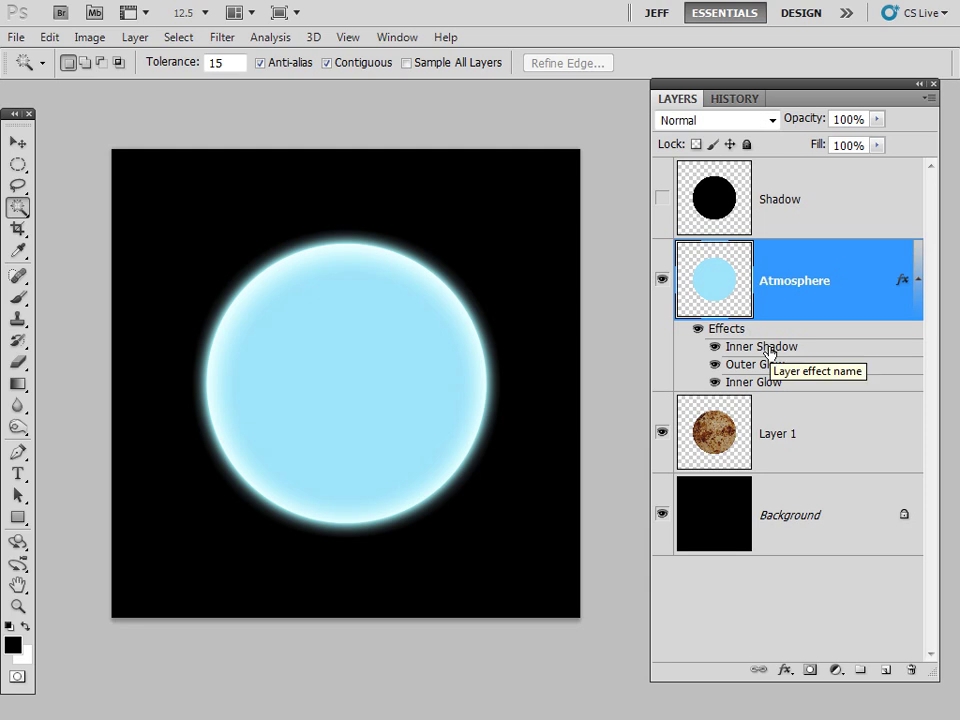
- Close the Atmosphere layer style unchanged, select Layer 1, and hide the Atmosphere layer
double_click(768, 350)
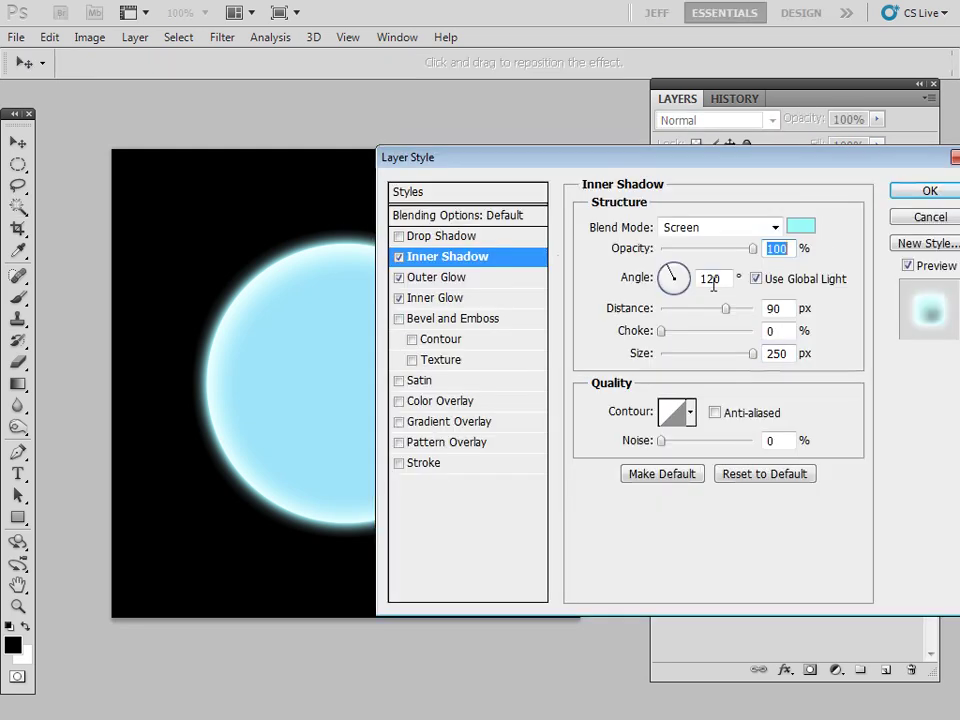
click(928, 220)
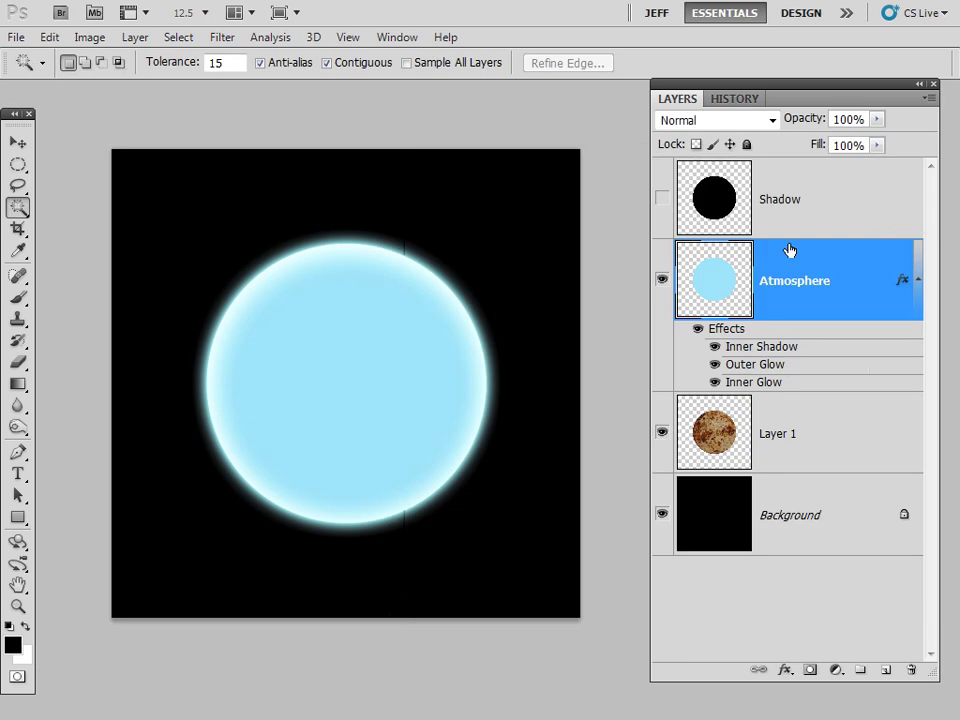
click(804, 434)
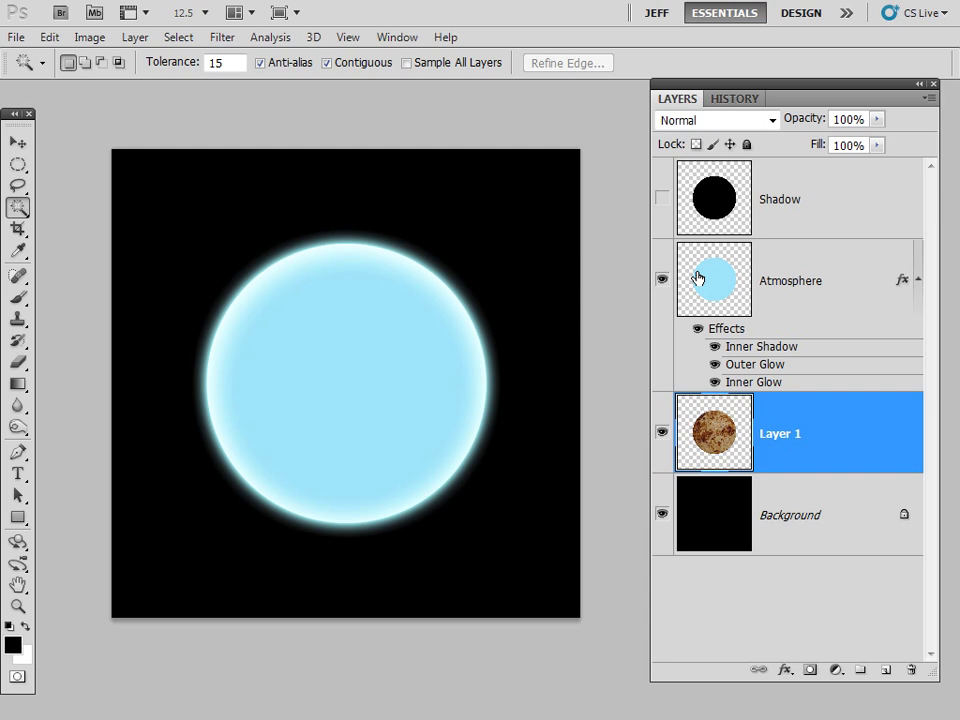
click(661, 280)
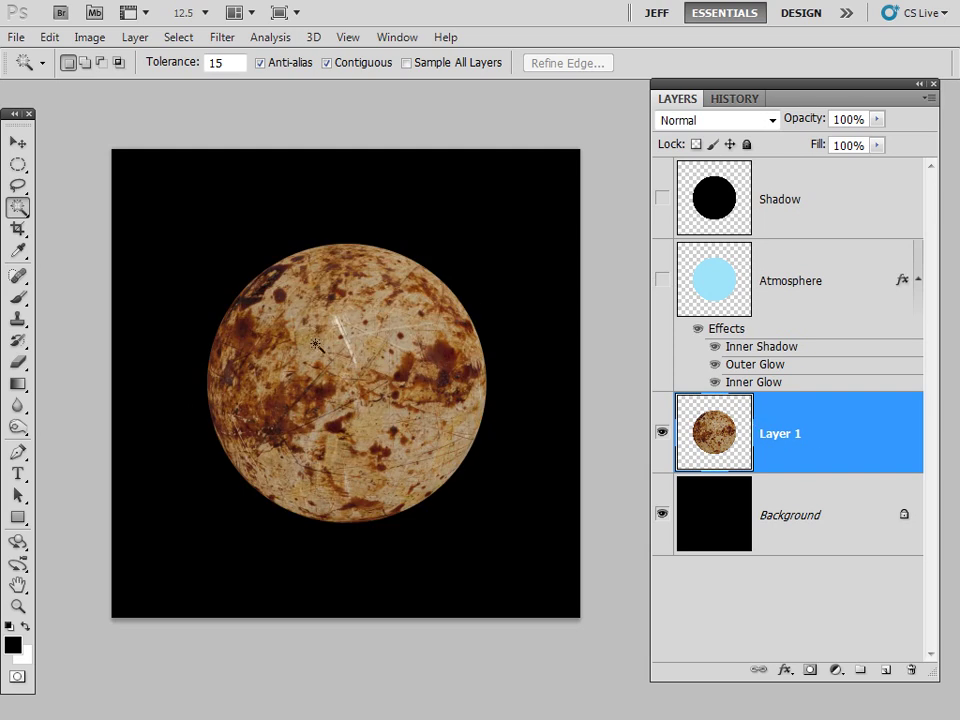
- Emboss the moon on Layer 1 at angle 135°, height 3 px, amount 159%
click(222, 40)
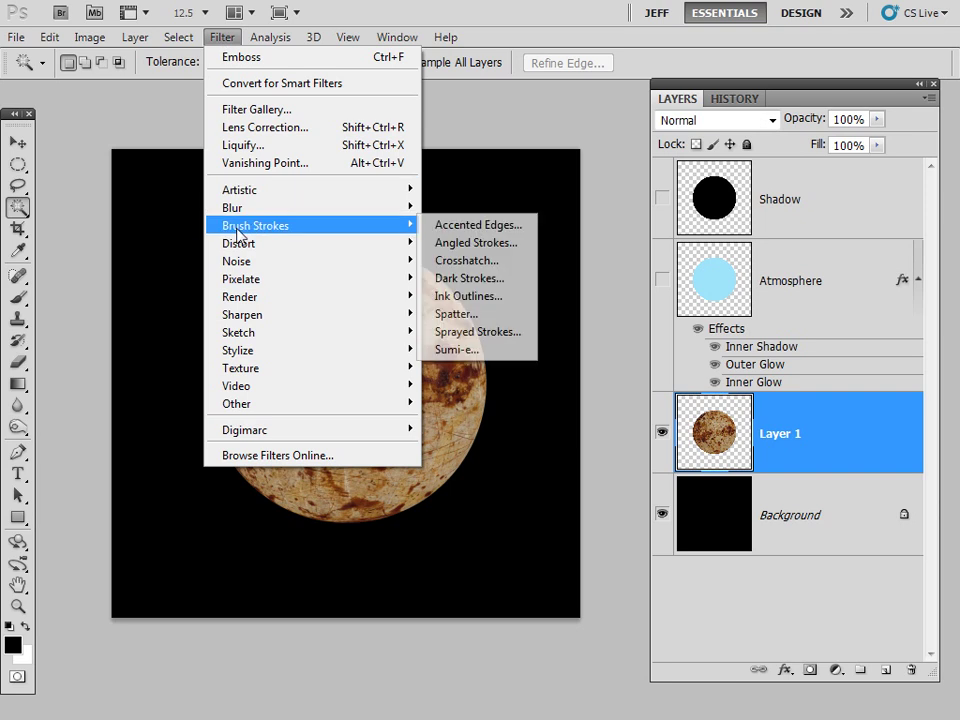
mouse_move(237, 356)
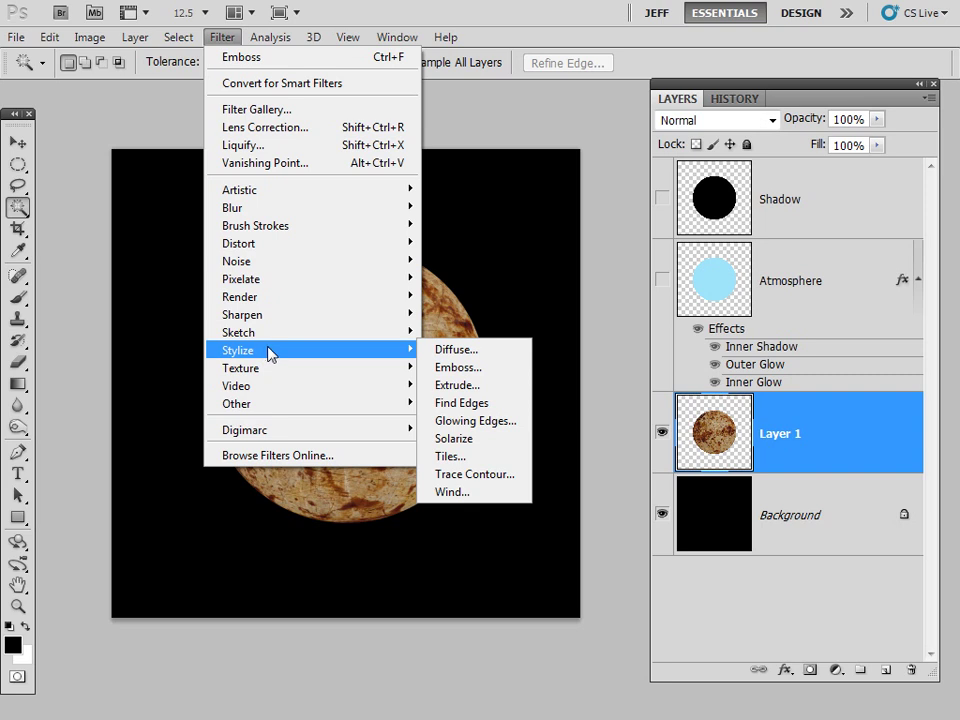
click(458, 368)
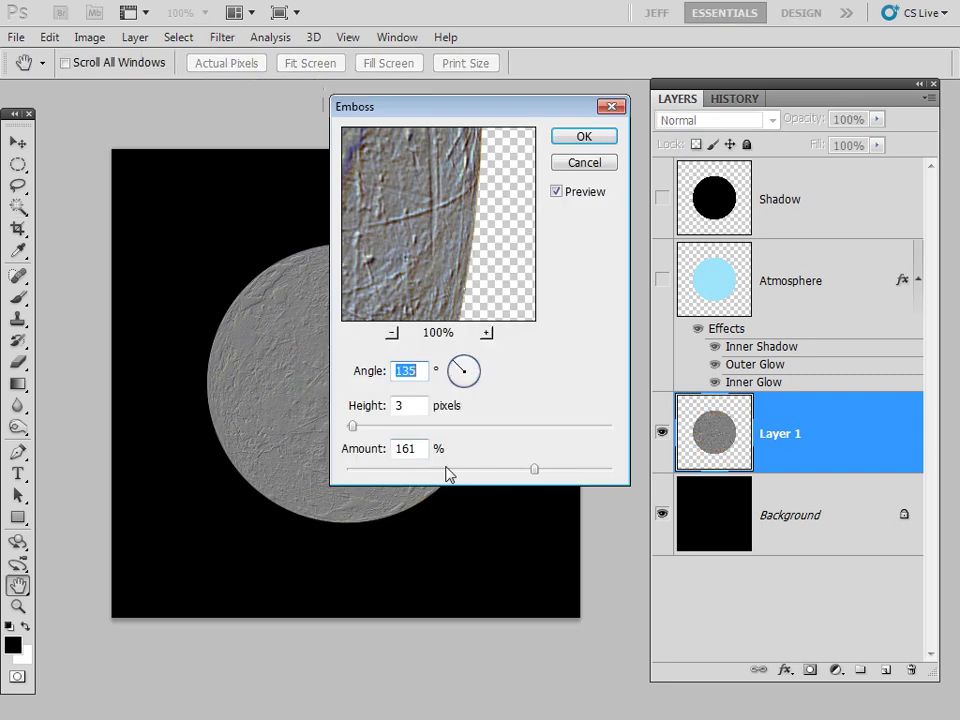
mouse_move(534, 469)
mouse_down()
mouse_move(439, 469)
mouse_move(536, 477)
mouse_up()
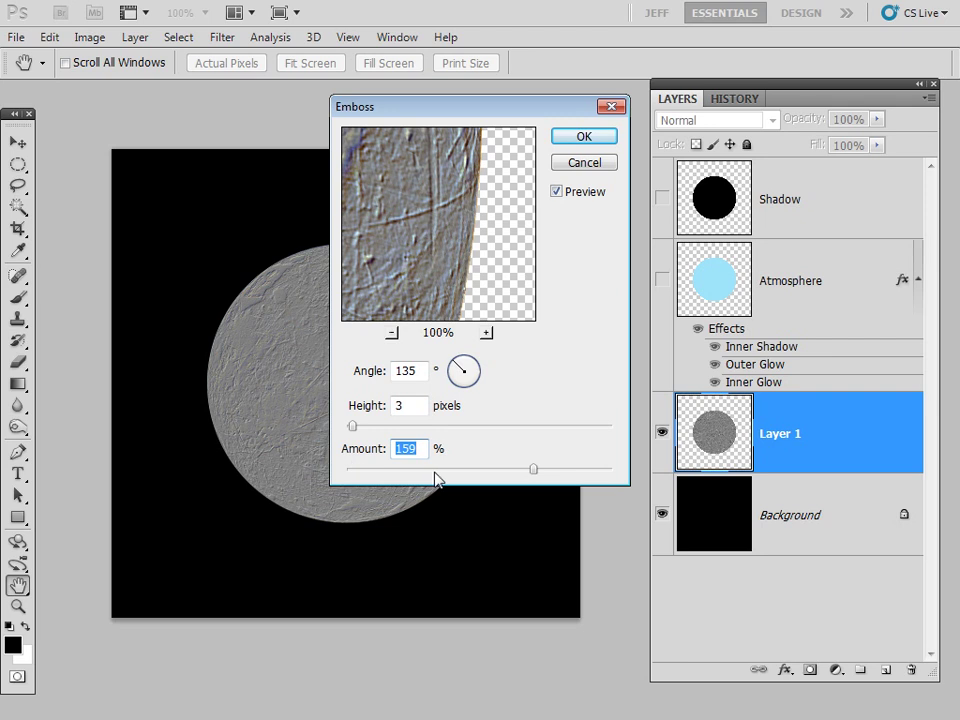
click(585, 139)
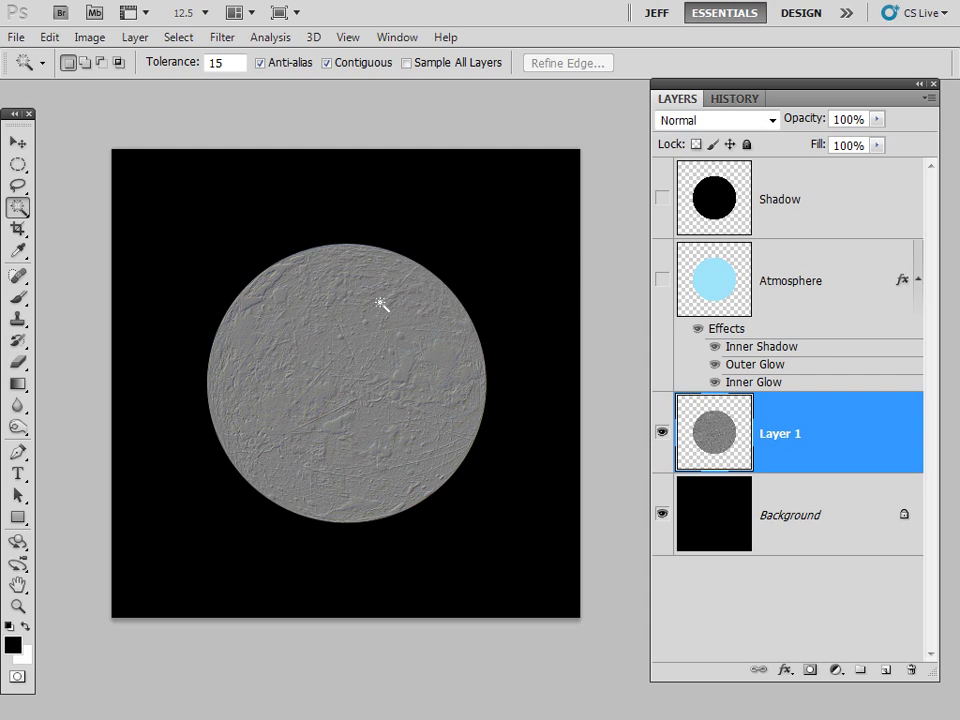
- Show the Atmosphere layer at 23% fill, then make the Shadow layer visible
click(762, 285)
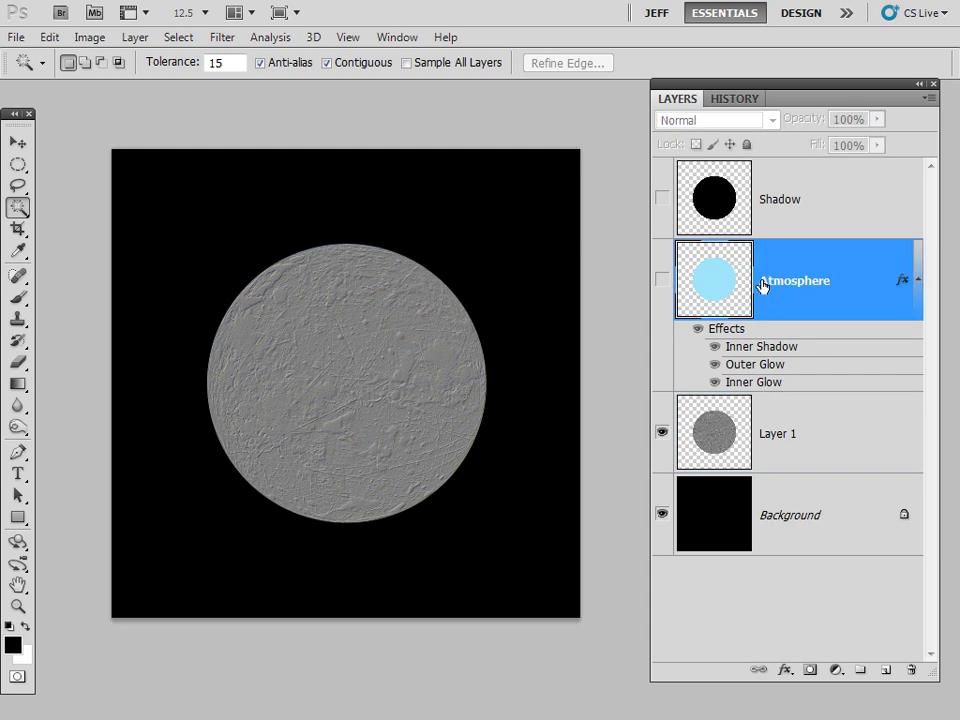
click(662, 279)
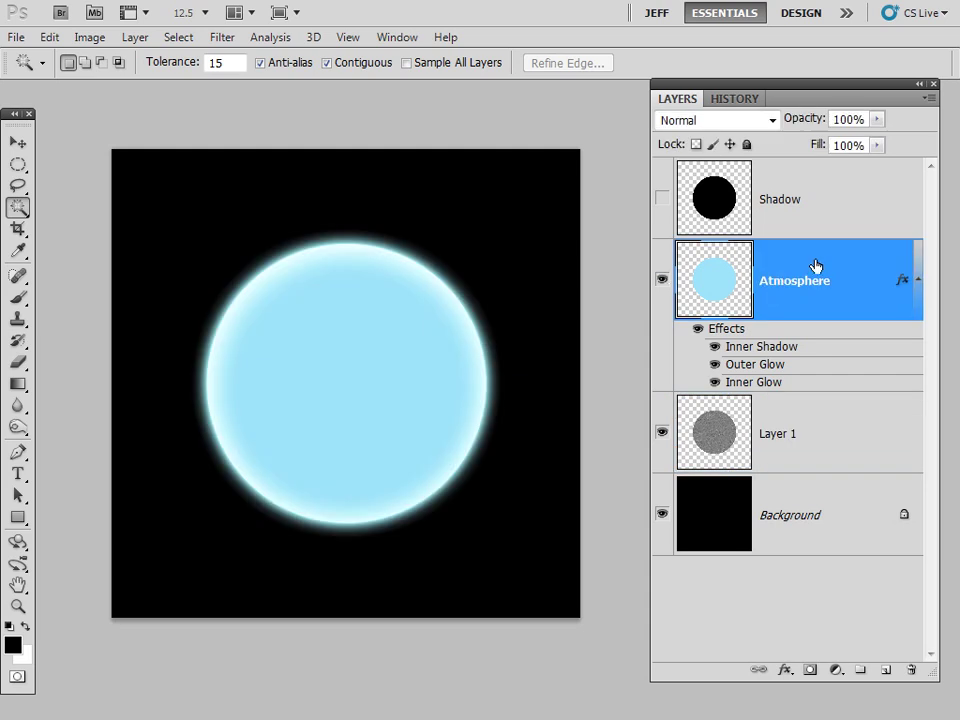
click(877, 147)
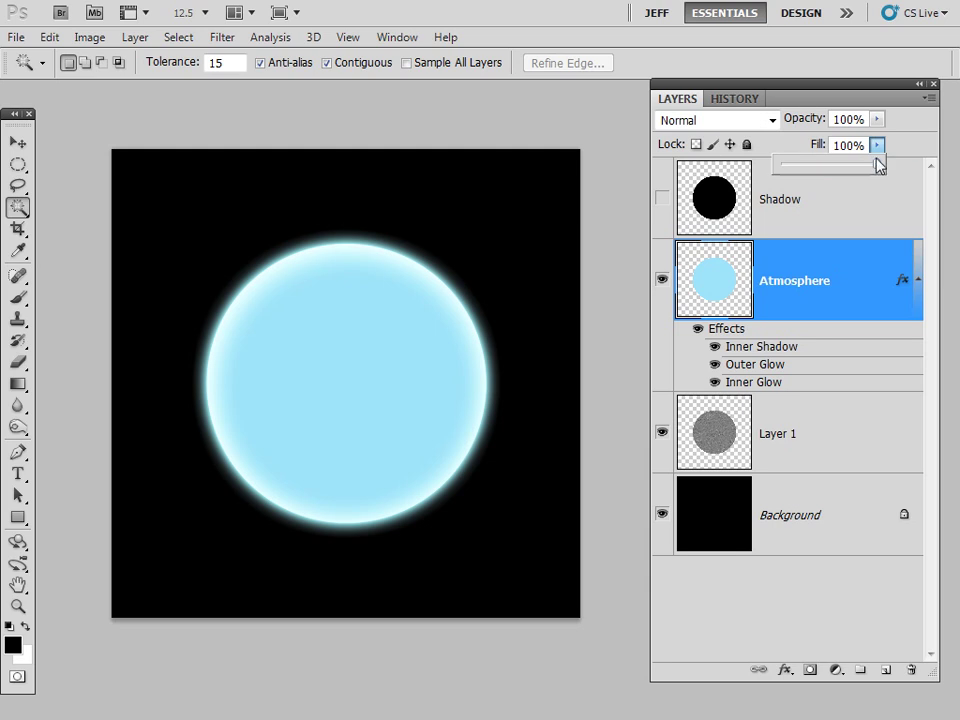
drag(818, 172, 804, 170)
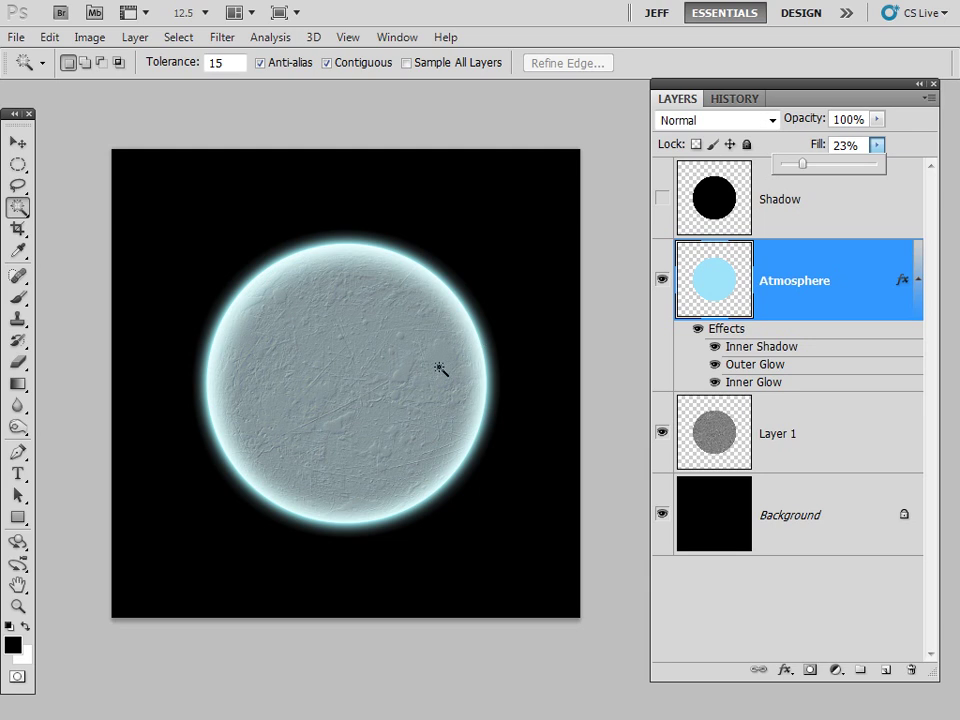
click(662, 199)
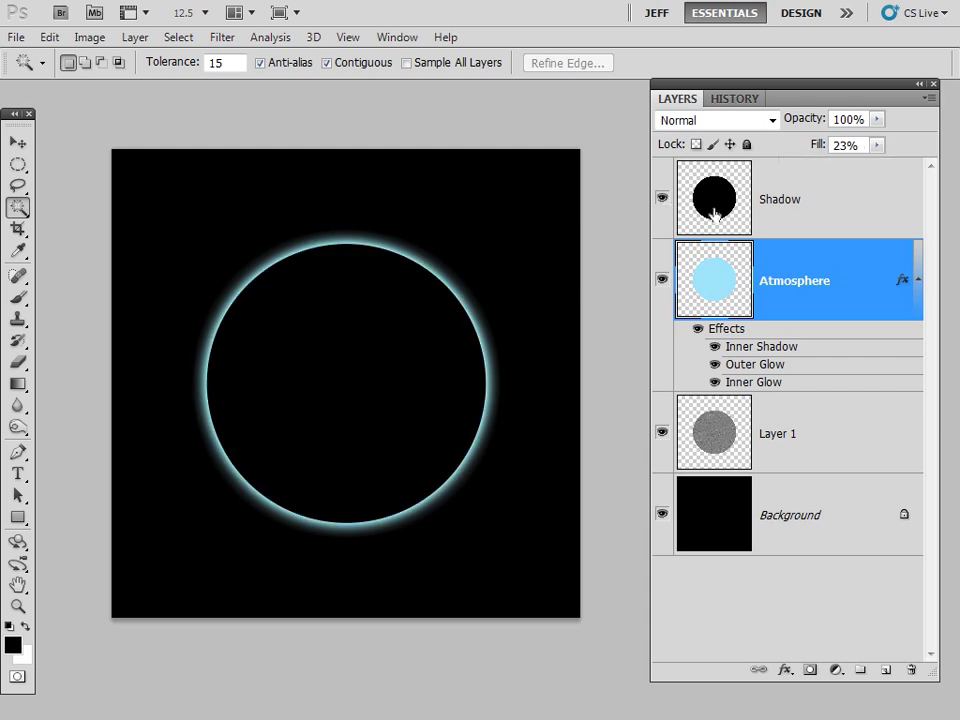
- Apply a Gaussian Blur with a 75-pixel radius to the Shadow layer
click(715, 208)
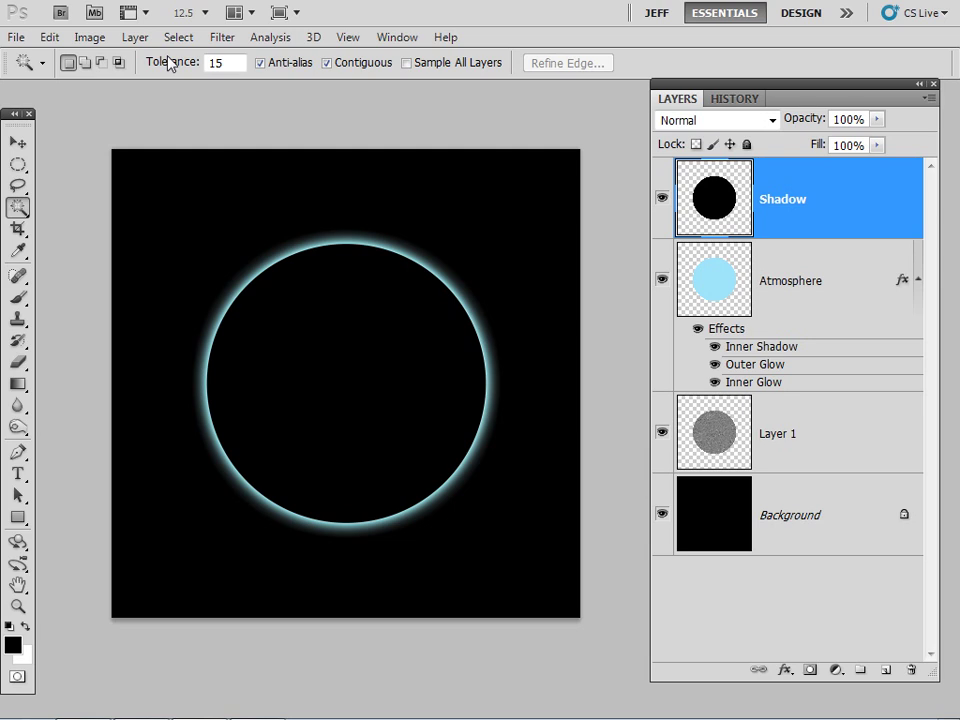
click(222, 38)
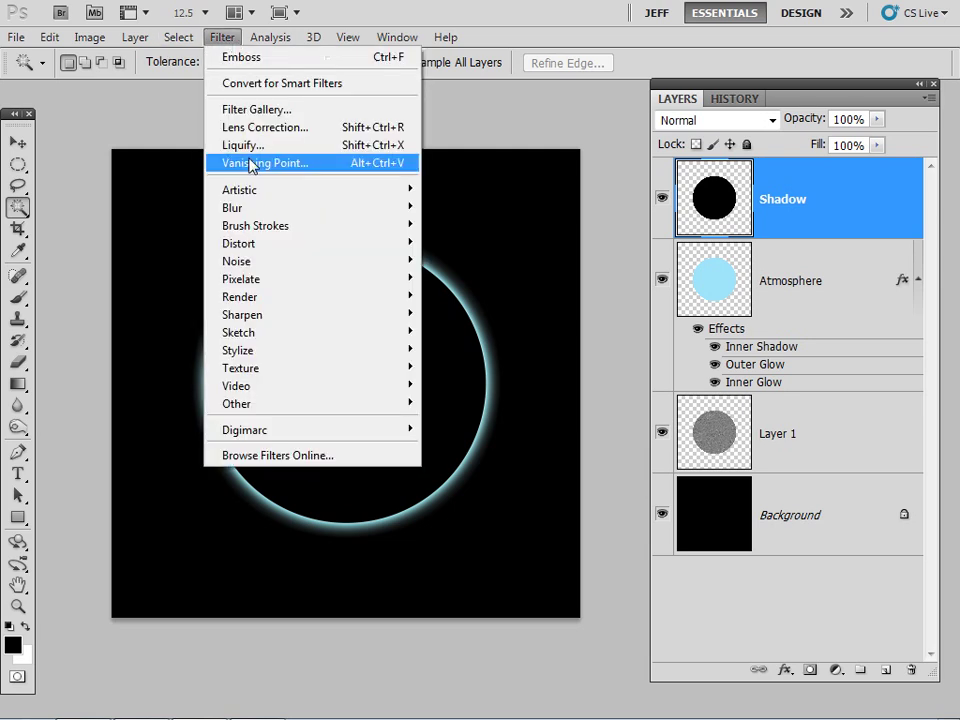
mouse_move(243, 213)
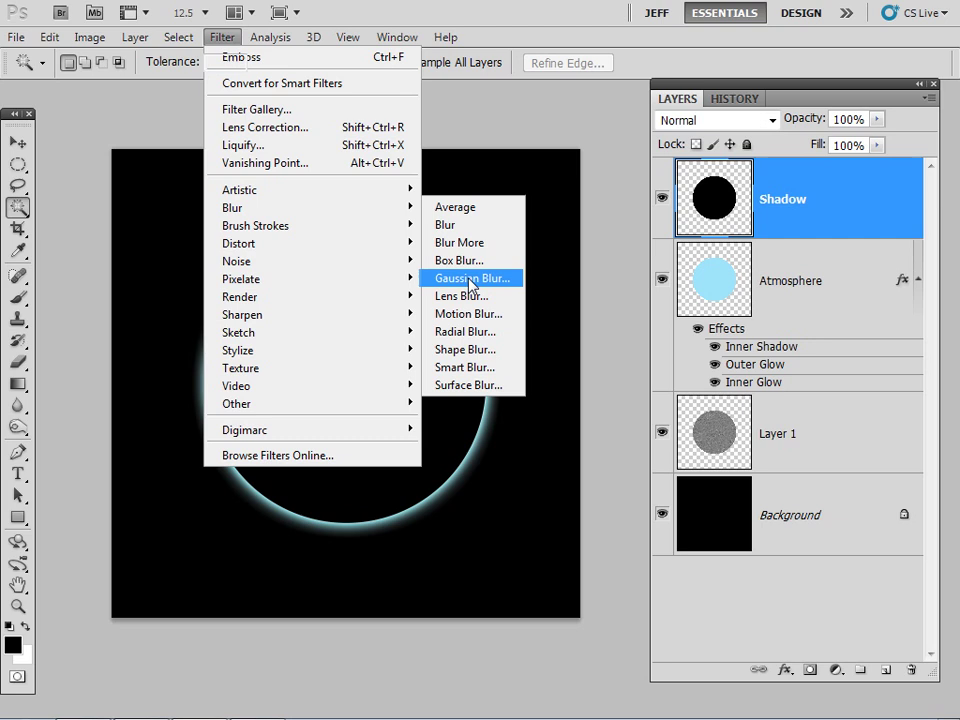
click(538, 219)
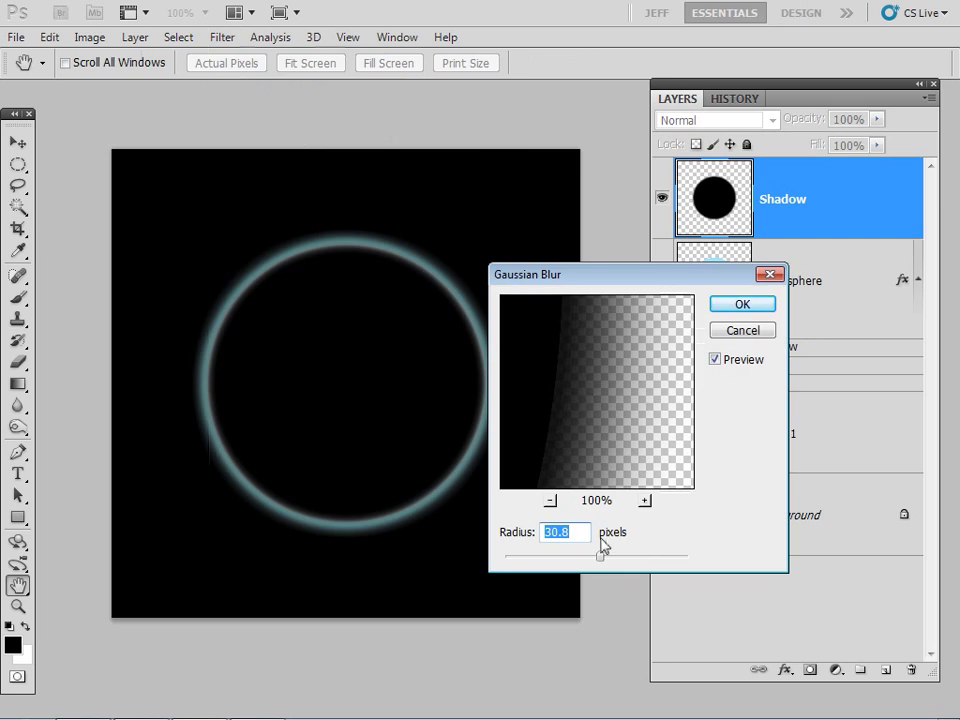
drag(599, 556, 648, 563)
double_click(579, 531)
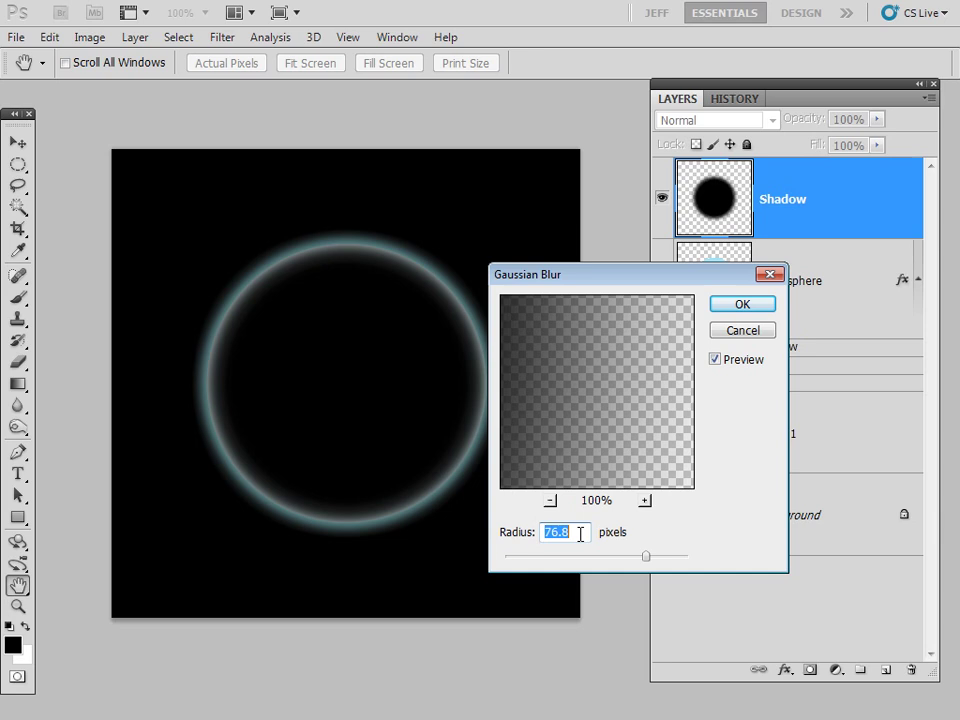
click(579, 531)
click(499, 525)
text(75)
click(738, 305)
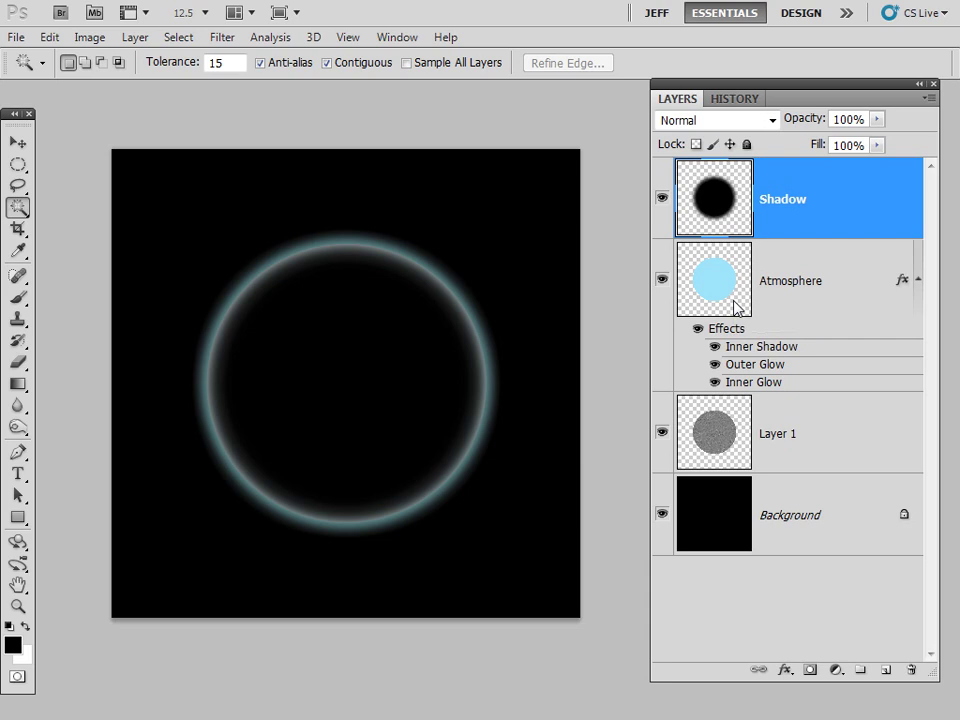
- Scale the blurred Shadow circle about 115% toward the lower left with Free Transform
key(ctrl+t)
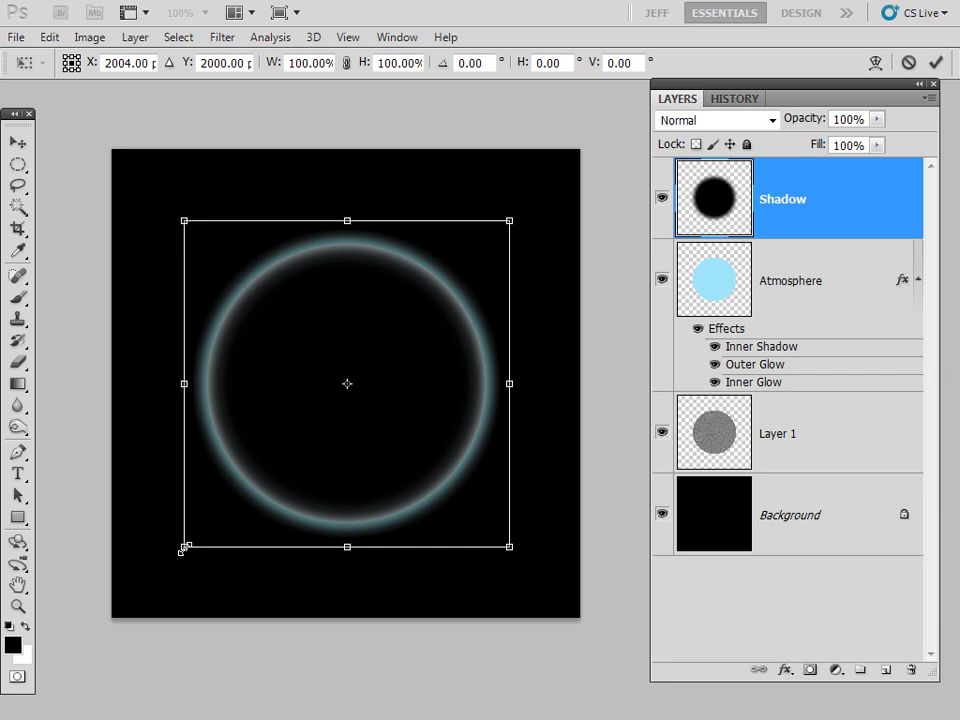
drag(182, 549, 146, 607)
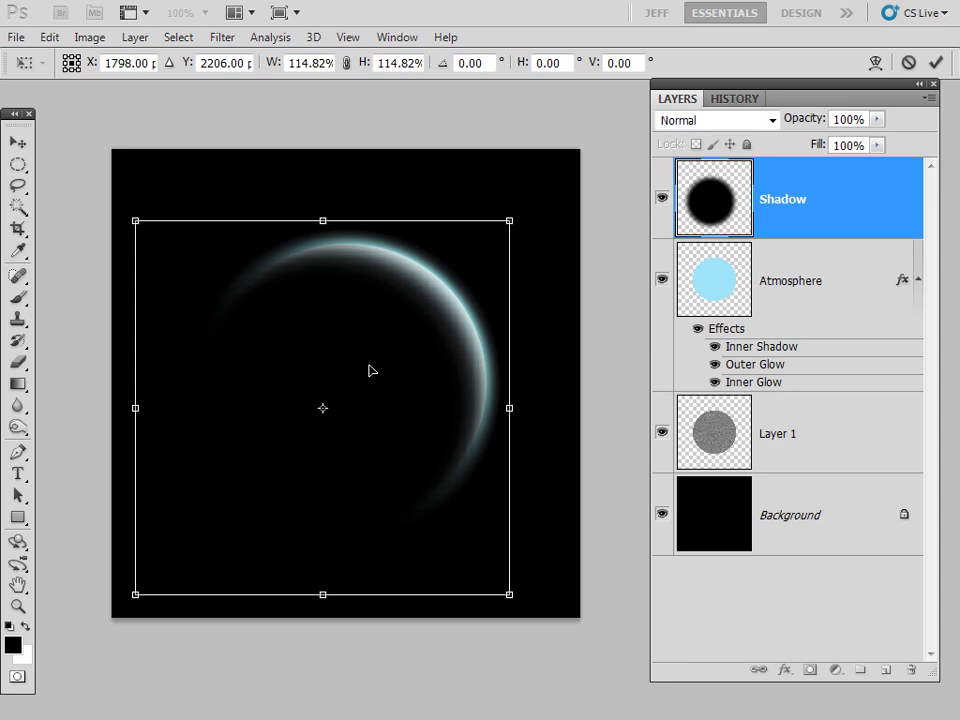
key(Return)
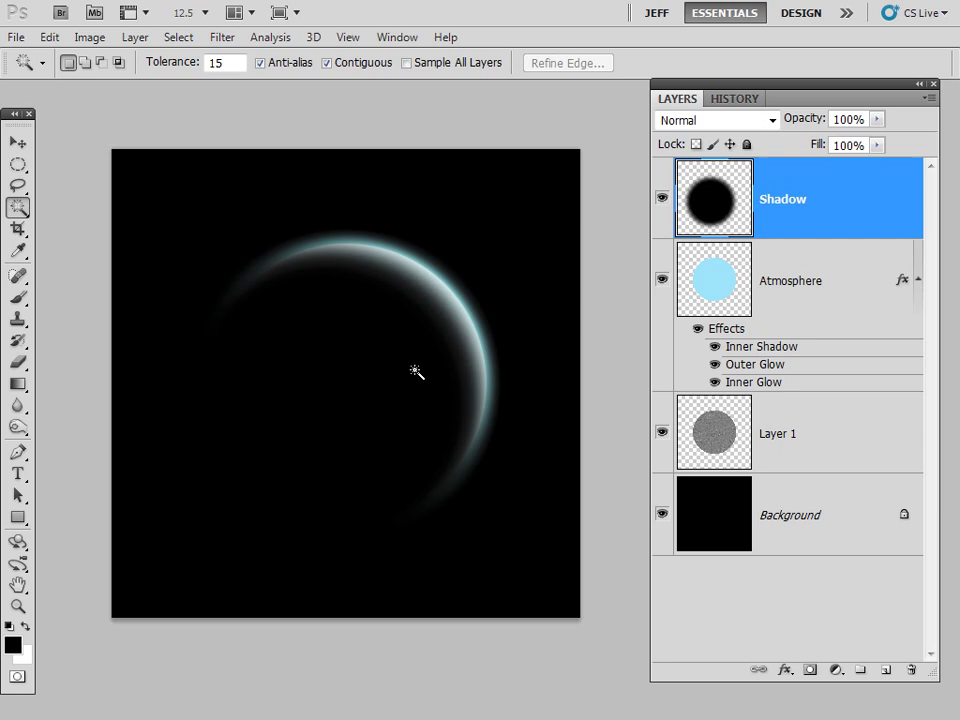
key(ctrl+plus)
key(ctrl+plus)
key(ctrl+plus)
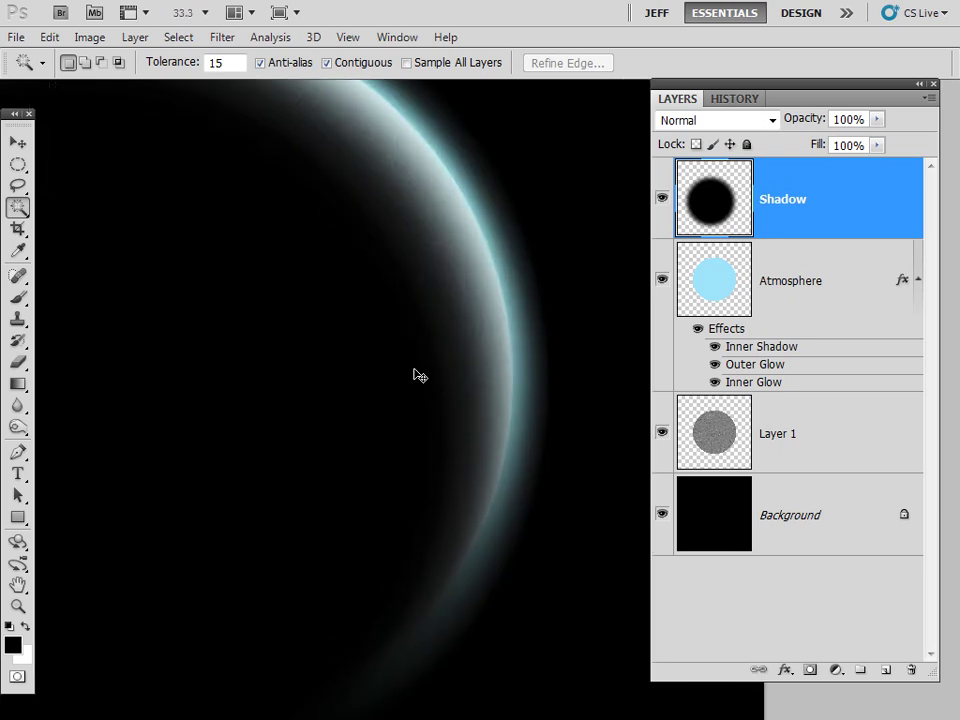
key(ctrl+plus)
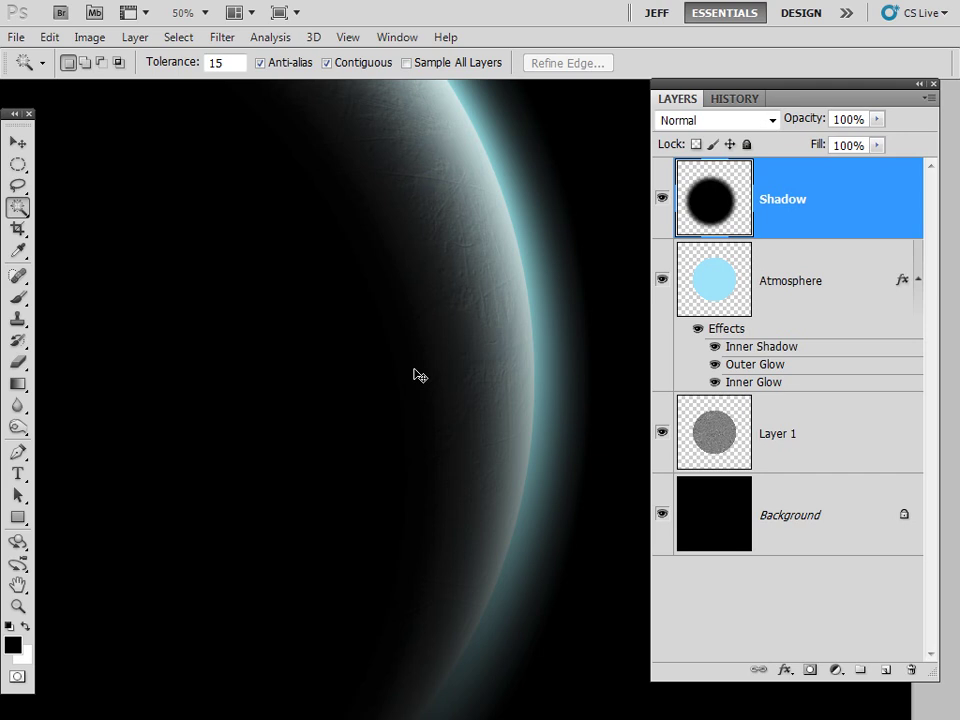
key(ctrl+minus)
key(ctrl+minus)
key(ctrl+minus)
key(ctrl+minus)
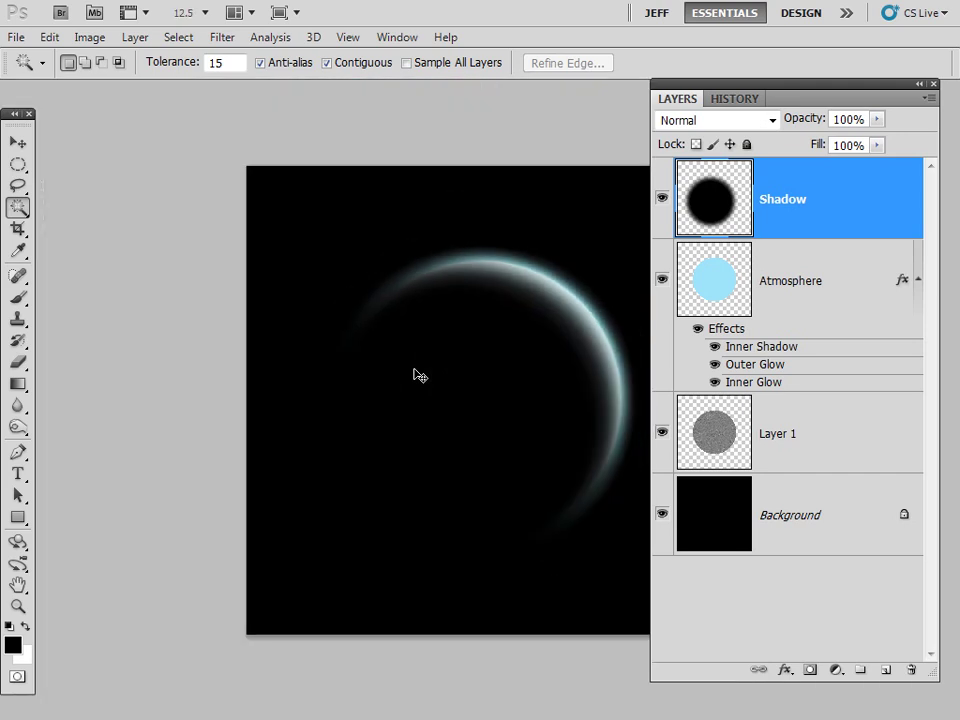
key(ctrl+minus)
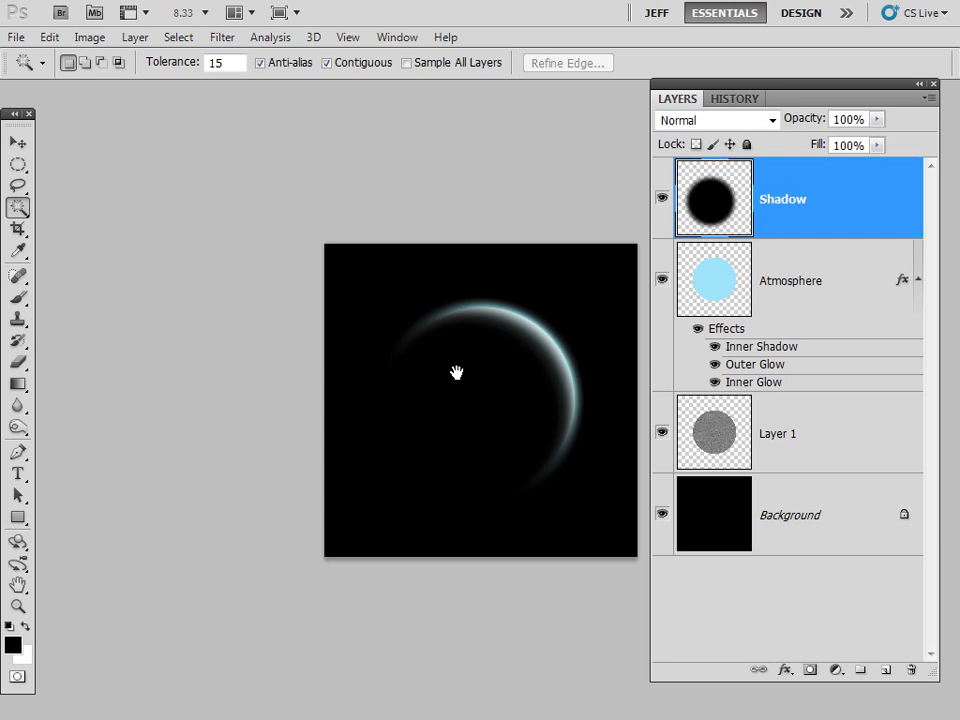
drag(454, 373, 398, 352)
key(ctrl+plus)
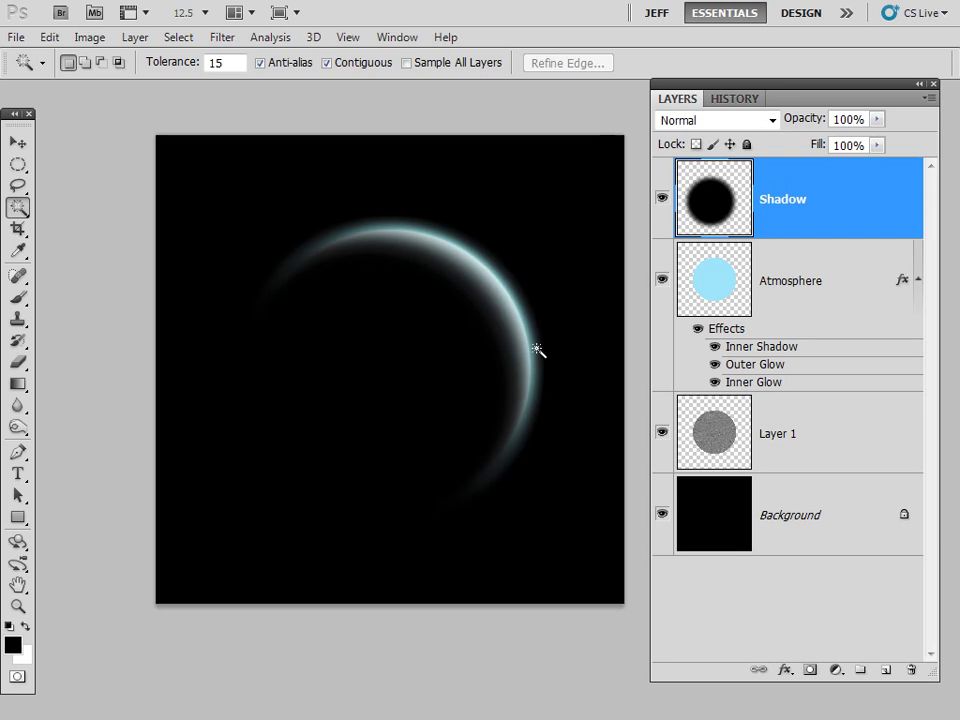